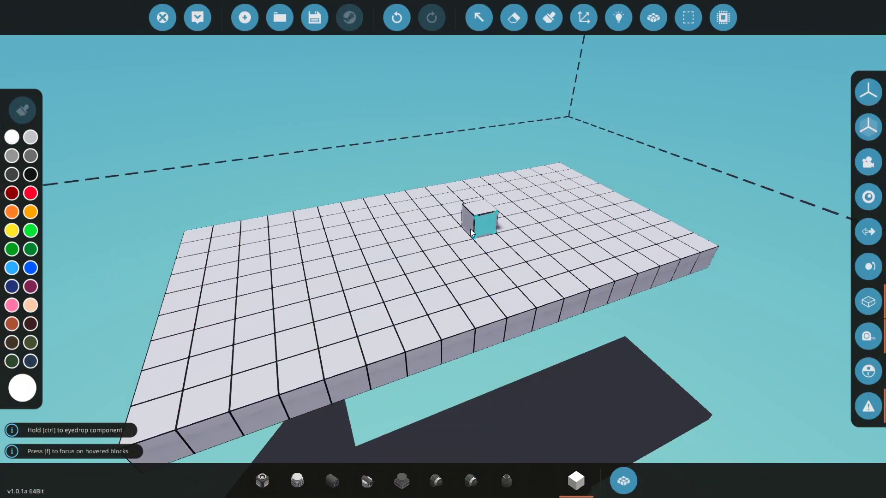
Extend the single block on the platform into a straight row of four blocks.
{"action": "left_click", "coordinate": [466, 230]}
{"action": "left_click", "coordinate": [458, 231]}
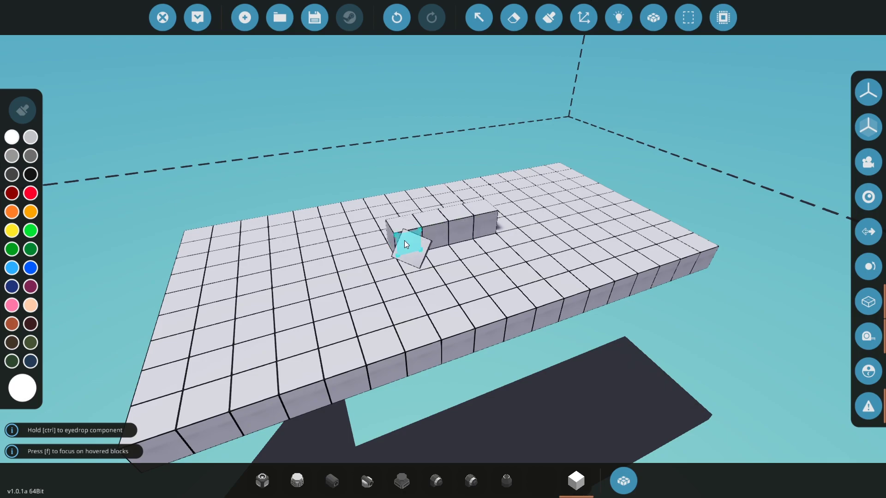
{"action": "left_click", "coordinate": [405, 241]}
{"action": "left_click_drag", "start_coordinate": [521, 260], "coordinate": [465, 266]}
{"action": "key", "text": "ctrl+z"}
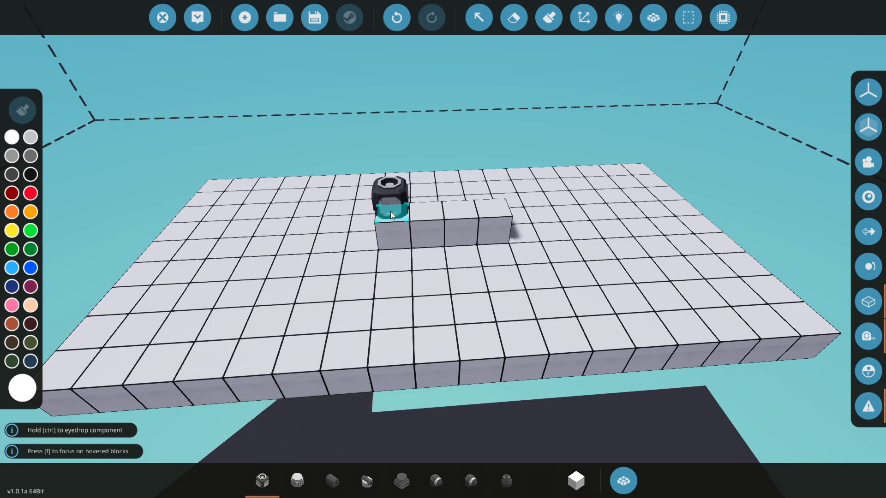
Place four crankshaft segments side by side on the block row, rotated so their shaft openings line up along it.
{"action": "key", "text": "k"}
{"action": "key", "text": "r"}
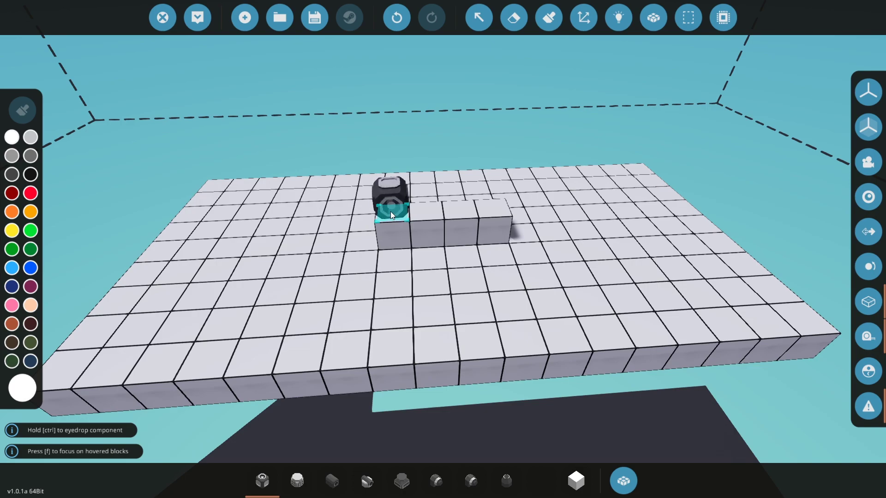
{"action": "left_click", "coordinate": [390, 212]}
{"action": "left_click_drag", "start_coordinate": [392, 215], "coordinate": [556, 215]}
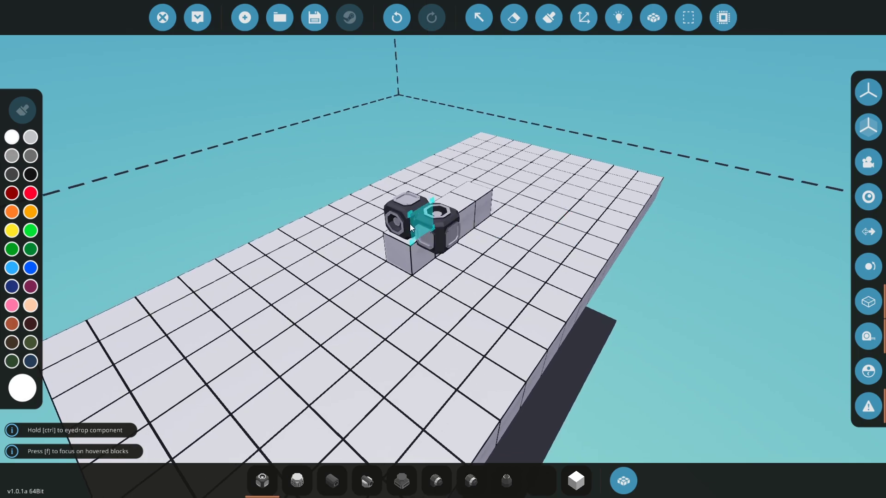
{"action": "mouse_move", "coordinate": [397, 226]}
{"action": "left_mouse_down"}
{"action": "mouse_move", "coordinate": [439, 277]}
{"action": "mouse_move", "coordinate": [405, 236]}
{"action": "left_mouse_up"}
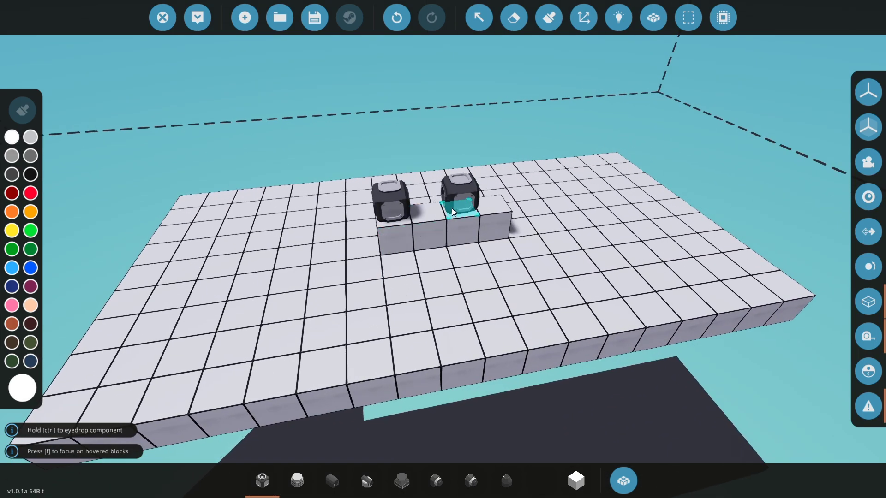
{"action": "left_click", "coordinate": [429, 210]}
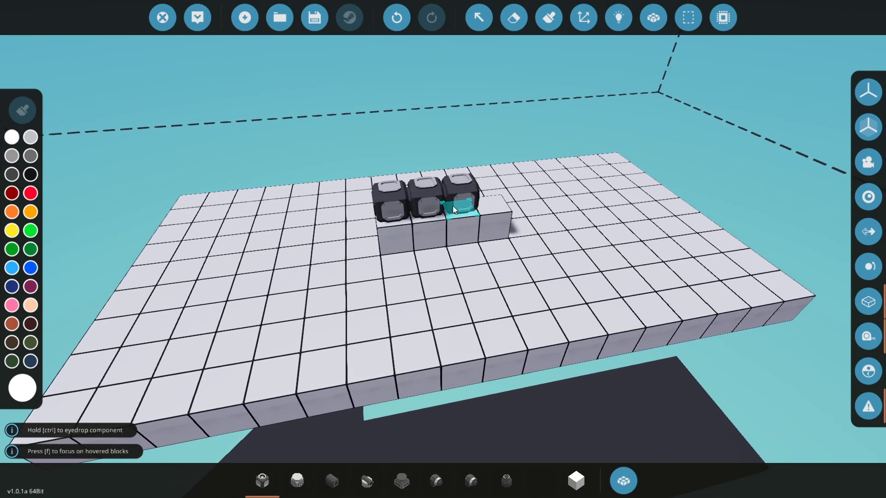
{"action": "left_click", "coordinate": [453, 207]}
{"action": "left_click", "coordinate": [500, 202]}
Mount a straight modular engine cylinder on top of each of the four crankshaft segments.
{"action": "left_click_drag", "start_coordinate": [500, 202], "coordinate": [541, 158]}
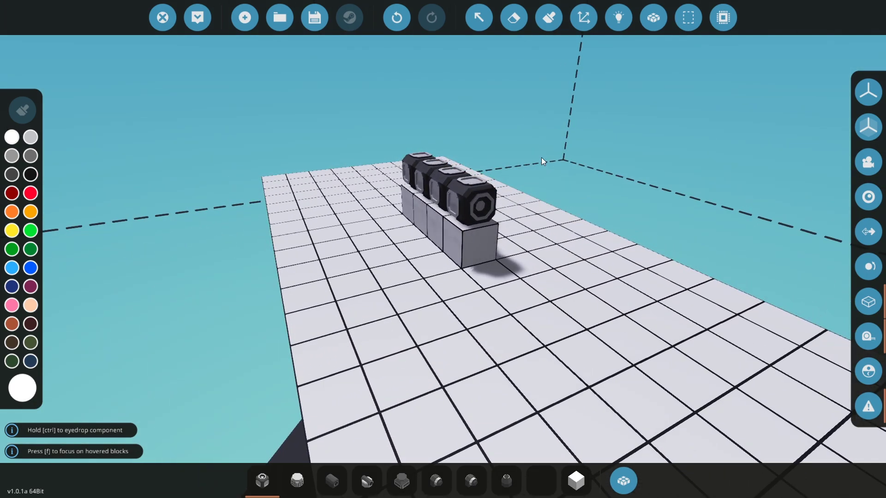
{"action": "left_click", "coordinate": [297, 482]}
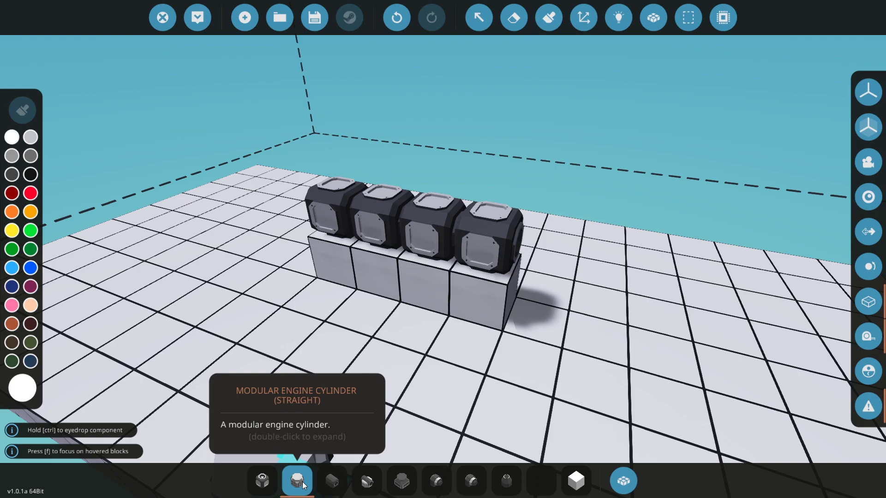
{"action": "left_click", "coordinate": [347, 194]}
{"action": "left_click", "coordinate": [383, 201]}
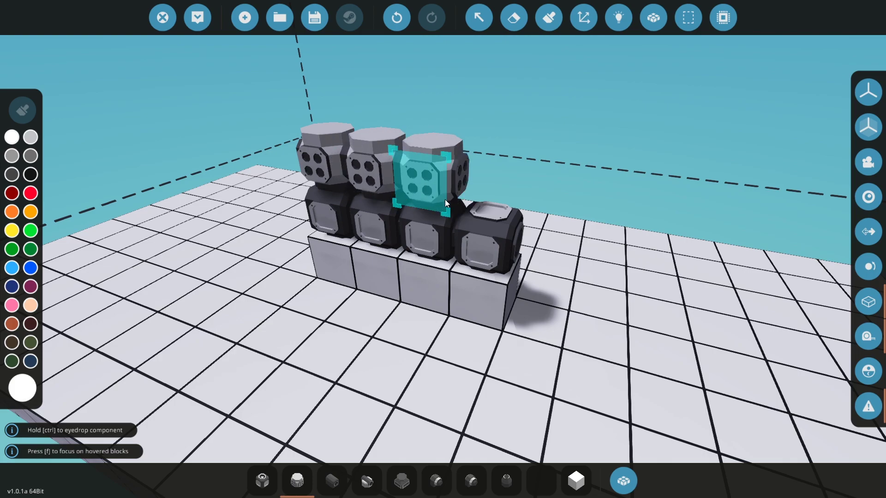
{"action": "left_click", "coordinate": [446, 199]}
{"action": "left_click", "coordinate": [492, 207]}
Attach the black manifold to the end cylinder, rotated so its pipe openings face the engine's sides.
{"action": "left_click_drag", "start_coordinate": [635, 244], "coordinate": [733, 244]}
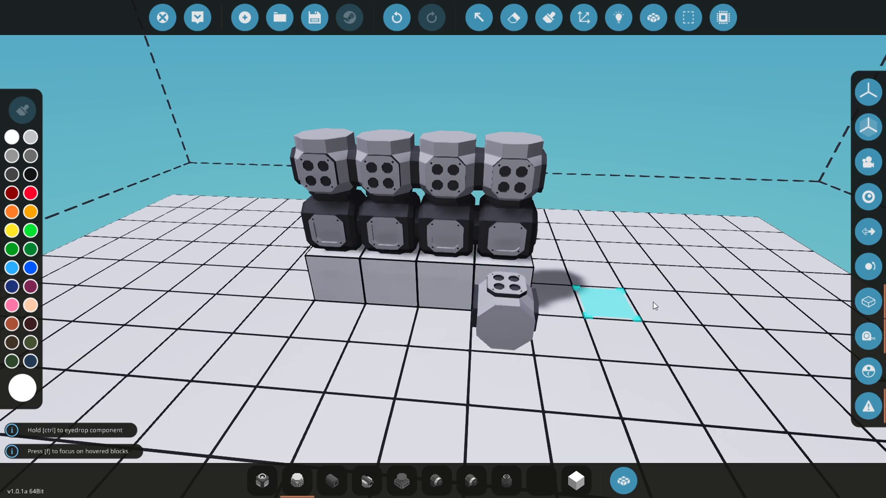
{"action": "left_click_drag", "start_coordinate": [651, 302], "coordinate": [583, 302]}
{"action": "left_click", "coordinate": [332, 480]}
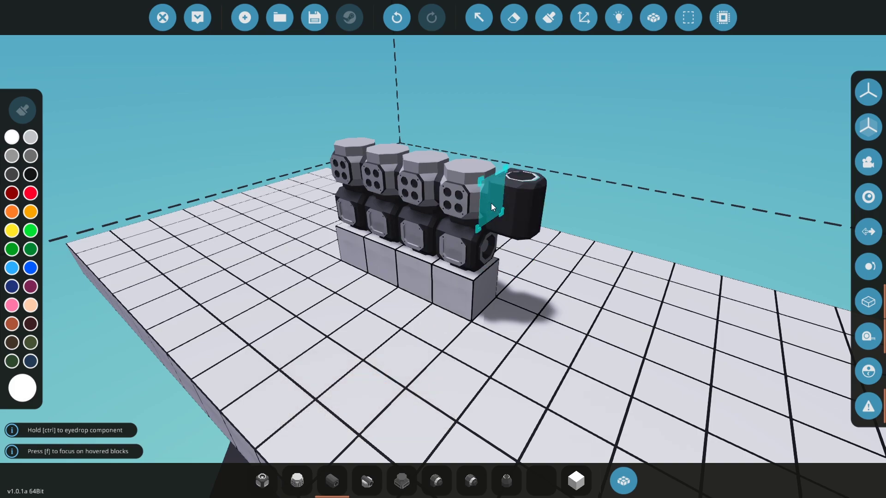
{"action": "key", "text": "k"}
{"action": "key", "text": "l"}
{"action": "key", "text": "l"}
{"action": "key", "text": "u"}
{"action": "key", "text": "u"}
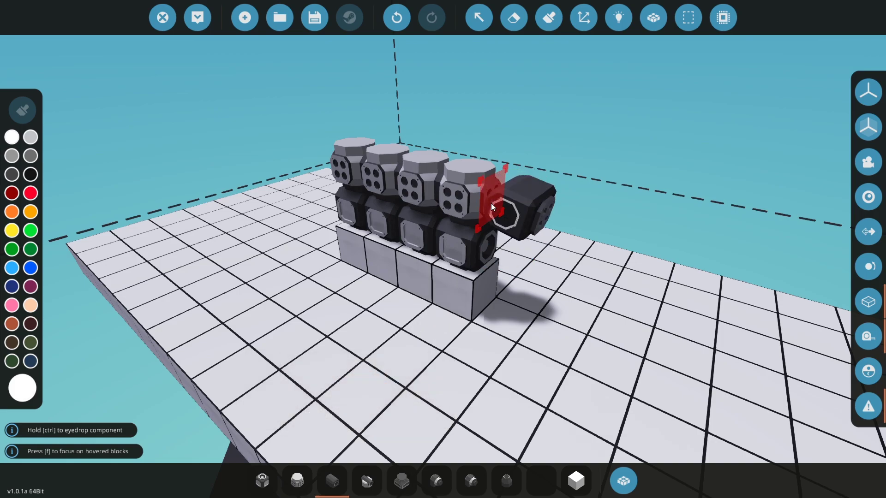
{"action": "left_click", "coordinate": [491, 203]}
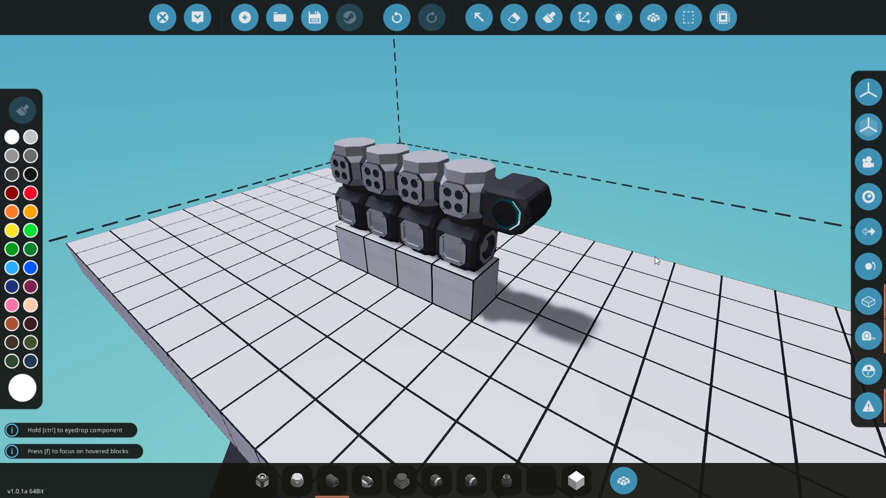
Attach the grey-and-black manifold to the cylinder at the opposite end, rotated so its pipe openings face the engine's sides.
{"action": "left_click_drag", "start_coordinate": [655, 257], "coordinate": [378, 269]}
{"action": "left_click_drag", "start_coordinate": [564, 230], "coordinate": [250, 277]}
{"action": "left_click", "coordinate": [367, 481]}
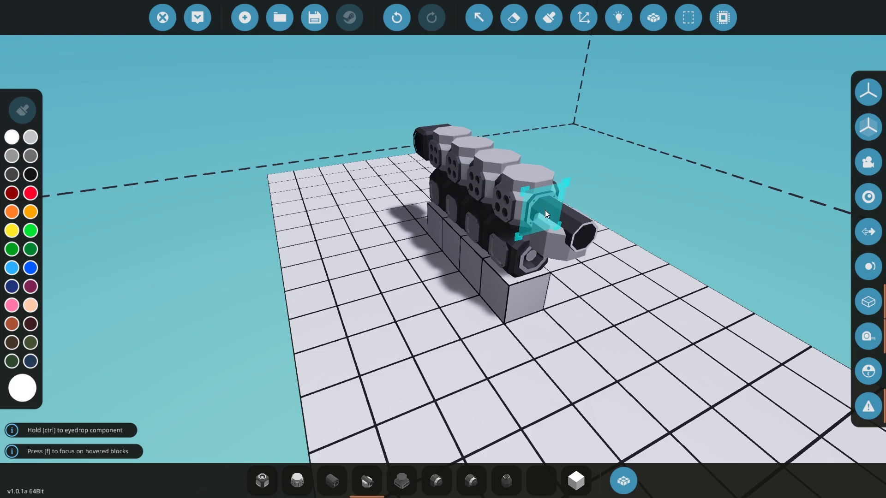
{"action": "left_click", "coordinate": [545, 210]}
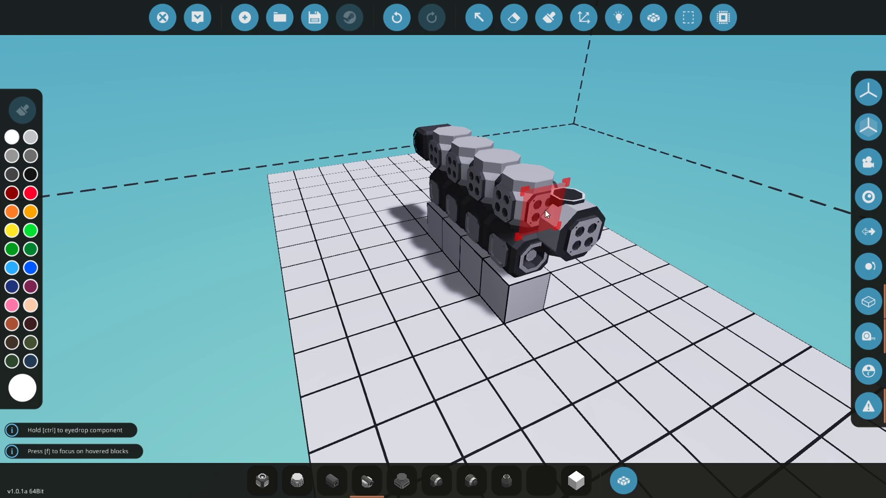
{"action": "key", "text": "l"}
{"action": "key", "text": "l"}
{"action": "key", "text": "u"}
{"action": "key", "text": "u"}
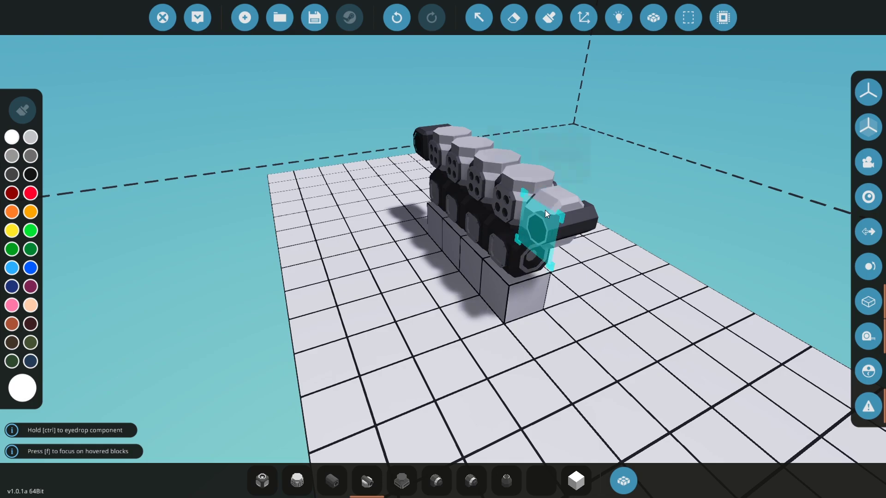
{"action": "key", "text": "u"}
Attach a modular engine drive belt to the crankshaft end below the black manifold and mount the first belt accessory on its side.
{"action": "left_click_drag", "start_coordinate": [586, 318], "coordinate": [325, 309]}
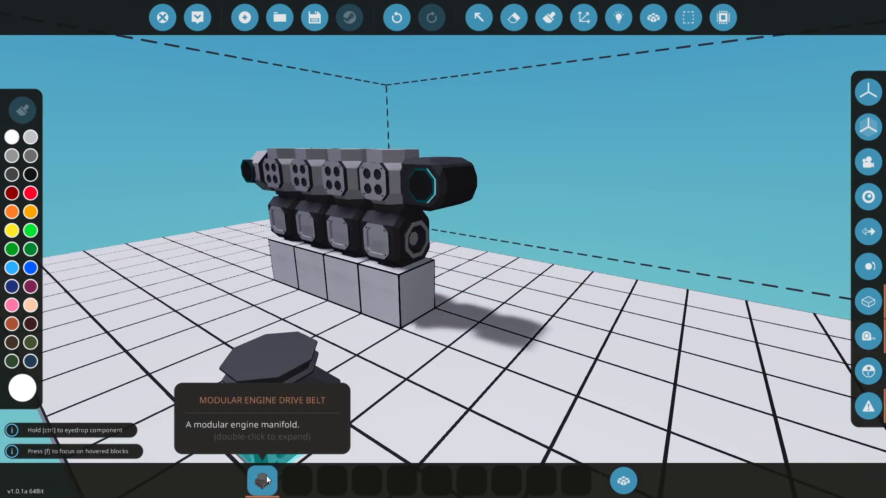
{"action": "left_click", "coordinate": [422, 240]}
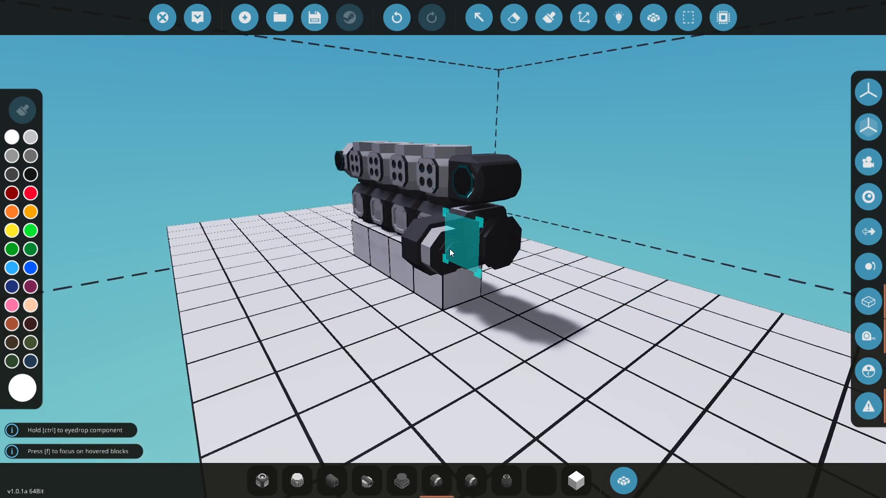
{"action": "left_click", "coordinate": [450, 249]}
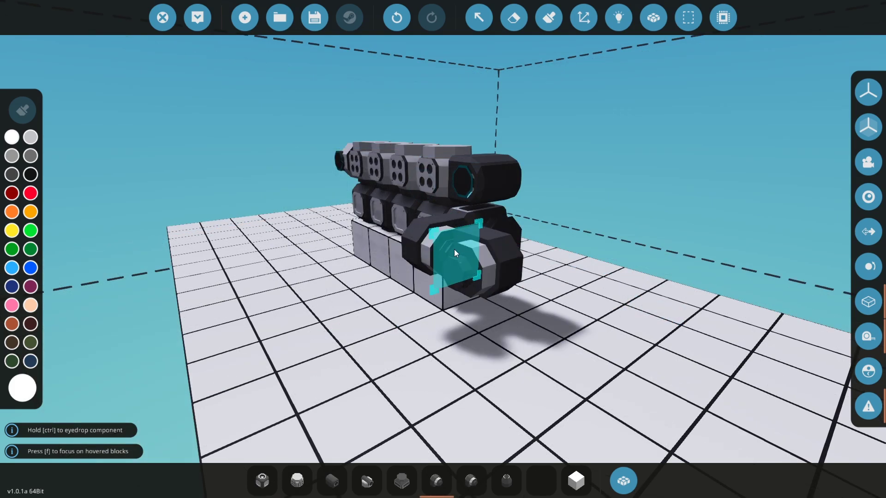
{"action": "left_click_drag", "start_coordinate": [591, 283], "coordinate": [433, 298]}
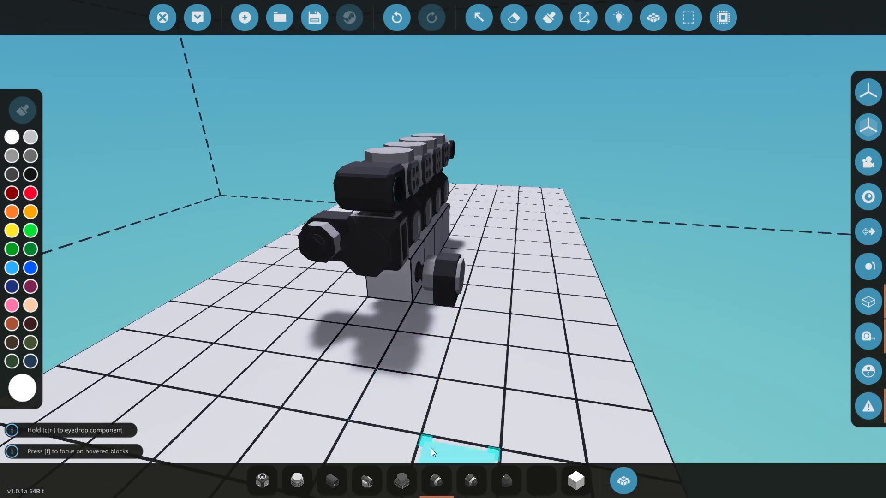
Mount the second belt accessory on the drive belt's opposite side, rotated so its pulley faces forward.
{"action": "left_click", "coordinate": [471, 481]}
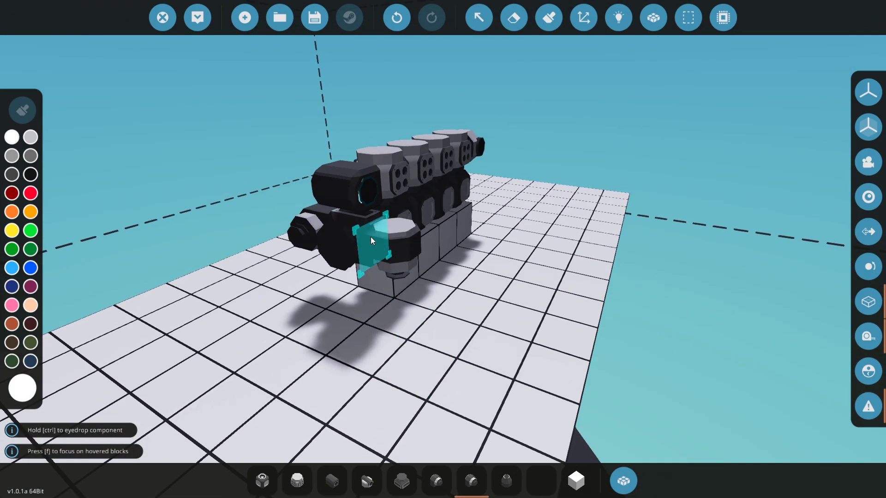
{"action": "left_click", "coordinate": [373, 240]}
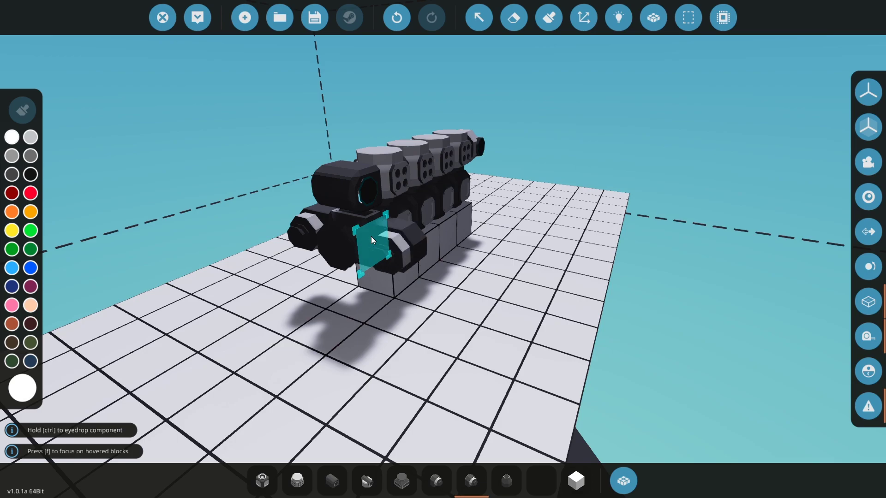
{"action": "key", "text": "a"}
{"action": "key", "text": "w"}
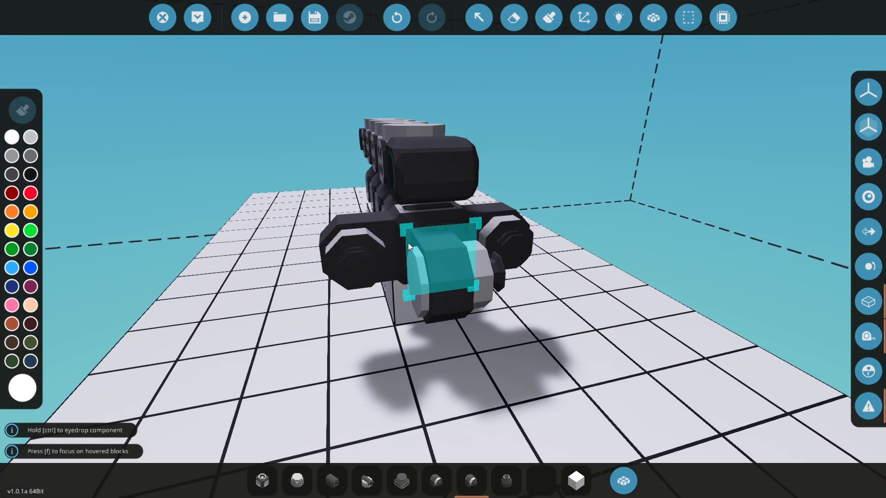
Attach the tapered output part to the crankshaft end below the grey-and-black manifold.
{"action": "key", "text": "a"}
{"action": "key", "text": "a"}
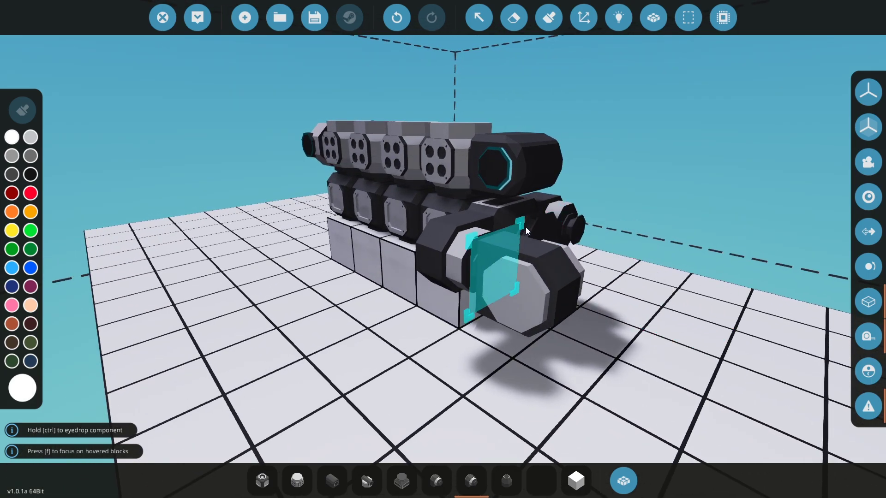
{"action": "left_click", "coordinate": [568, 228]}
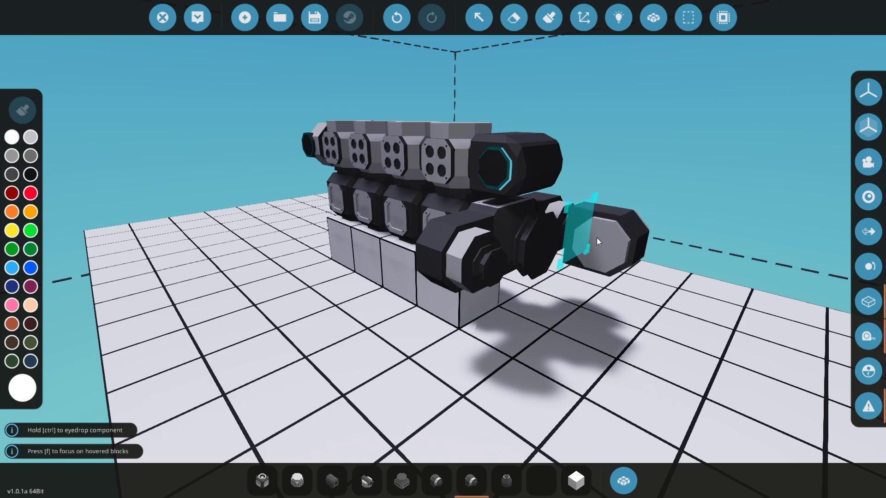
{"action": "key", "text": "d"}
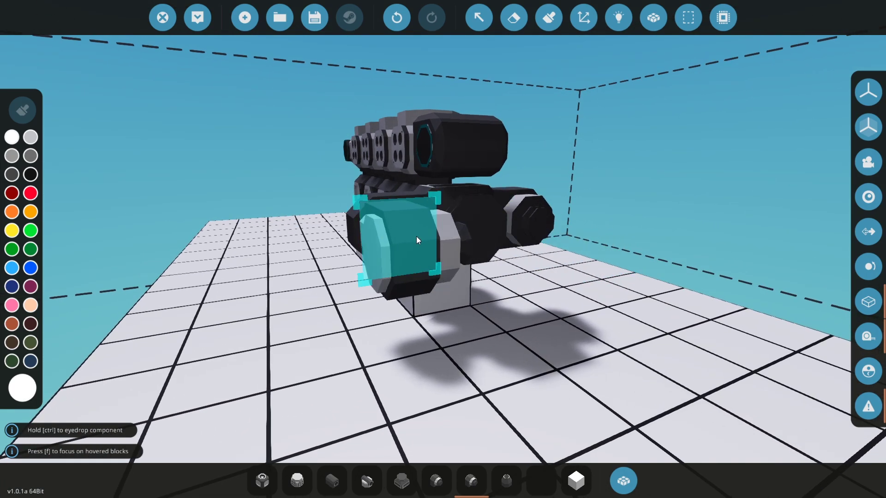
{"action": "key", "text": "d"}
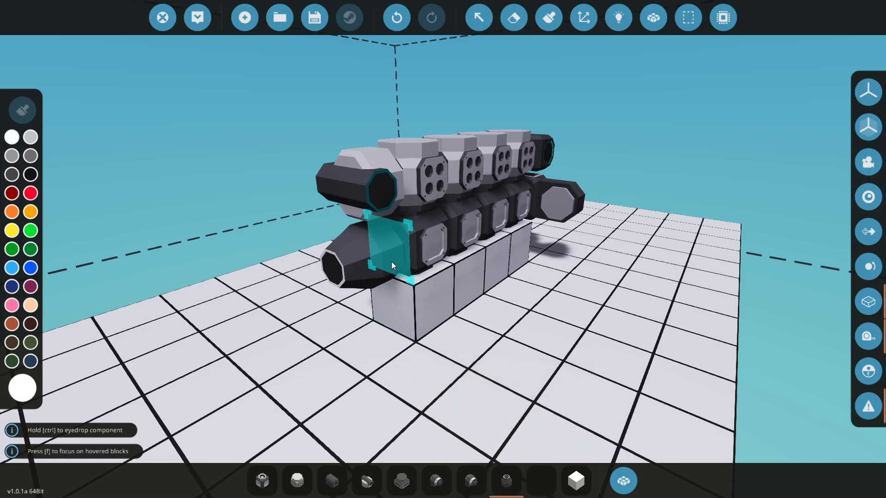
{"action": "left_click", "coordinate": [393, 253]}
Connect a straight pipe to each side opening of the grey-and-black manifold.
{"action": "key", "text": "d"}
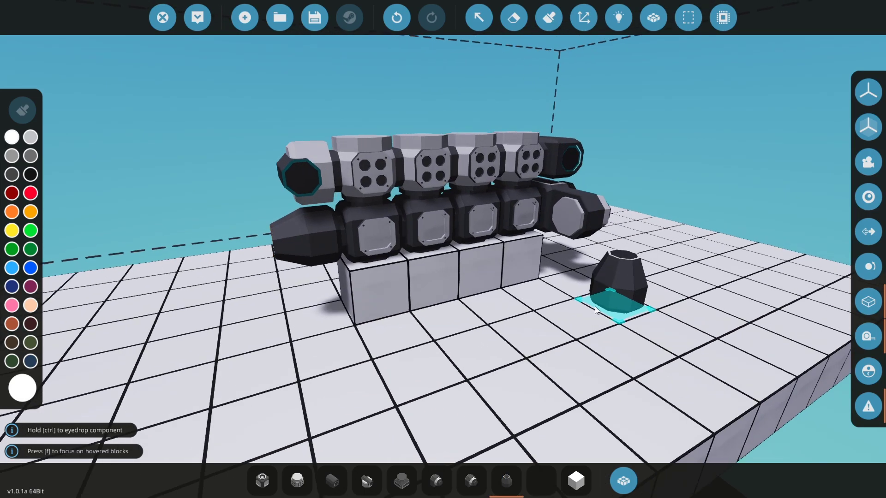
{"action": "left_click_drag", "start_coordinate": [408, 312], "coordinate": [174, 328]}
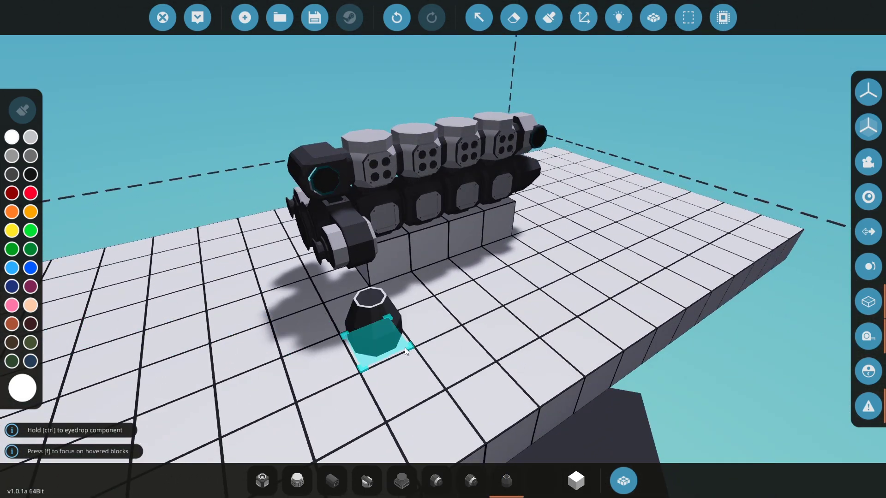
{"action": "left_click_drag", "start_coordinate": [405, 348], "coordinate": [778, 337]}
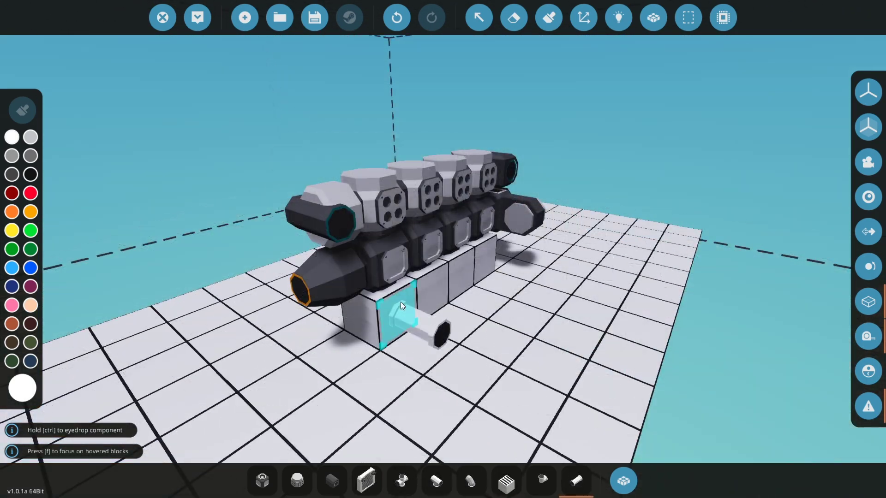
{"action": "left_click", "coordinate": [354, 229]}
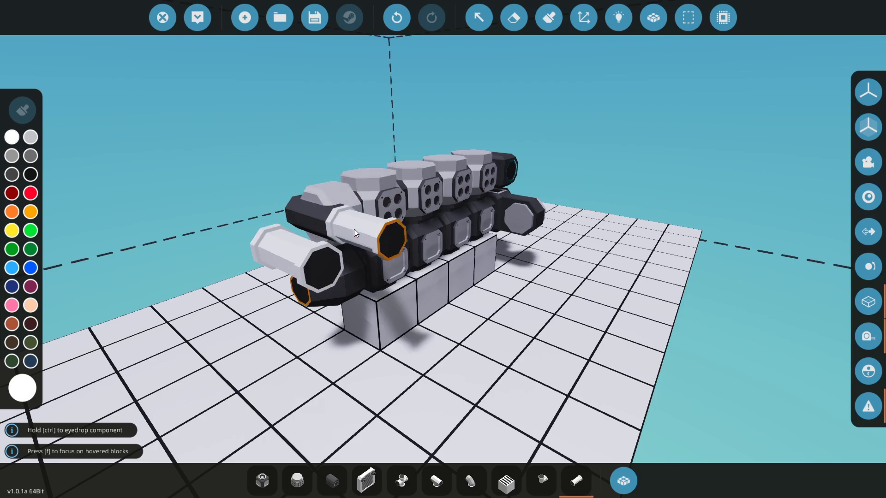
Attach a fluid port to the outer end of one of the manifold's straight pipes.
{"action": "left_click_drag", "start_coordinate": [354, 229], "coordinate": [663, 317]}
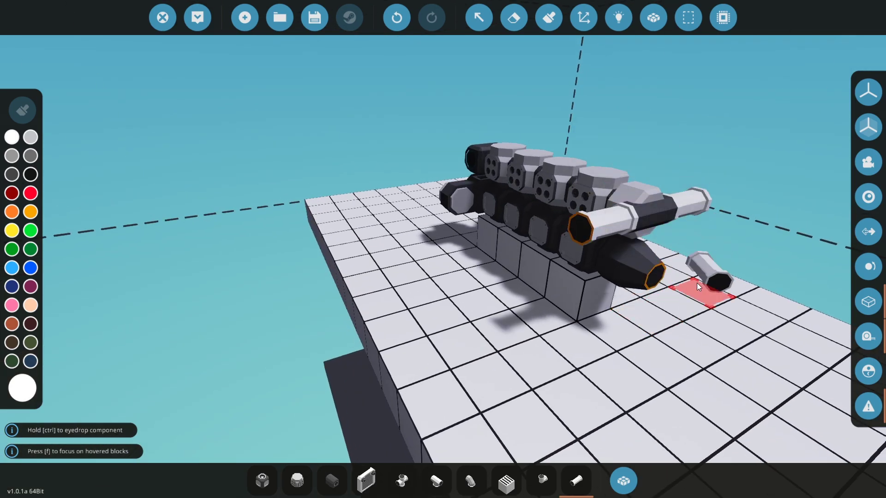
{"action": "left_click_drag", "start_coordinate": [696, 283], "coordinate": [462, 282]}
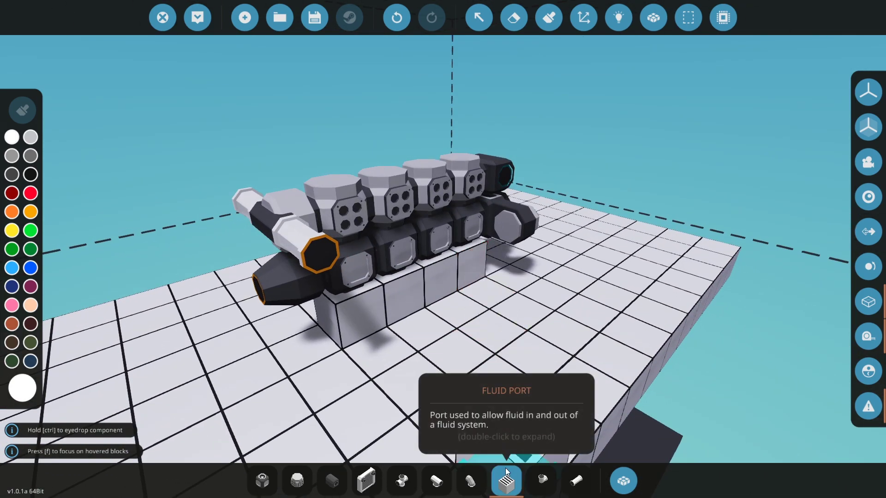
{"action": "left_click_drag", "start_coordinate": [330, 245], "coordinate": [594, 339]}
{"action": "left_click", "coordinate": [571, 281]}
Place a fluid heat radiator on the base in front of the drive belt end, with its ports facing the engine.
{"action": "left_click_drag", "start_coordinate": [674, 306], "coordinate": [251, 308]}
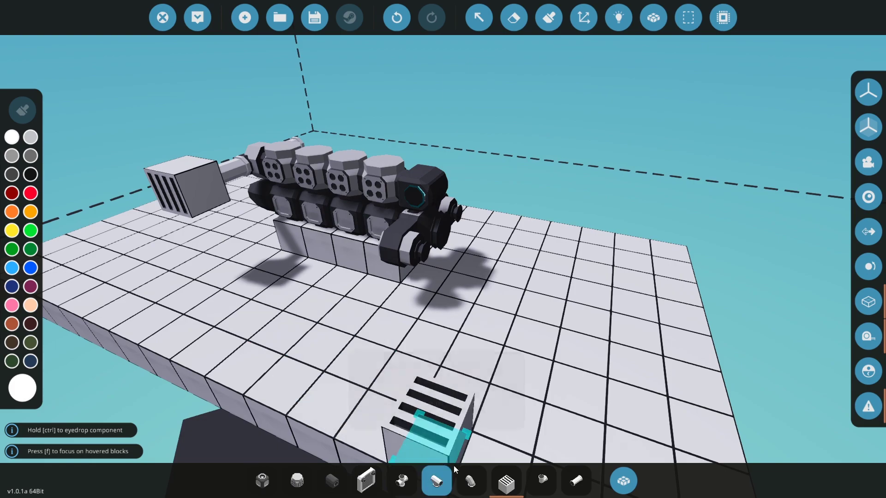
{"action": "left_click", "coordinate": [366, 480]}
{"action": "left_click_drag", "start_coordinate": [540, 307], "coordinate": [621, 325]}
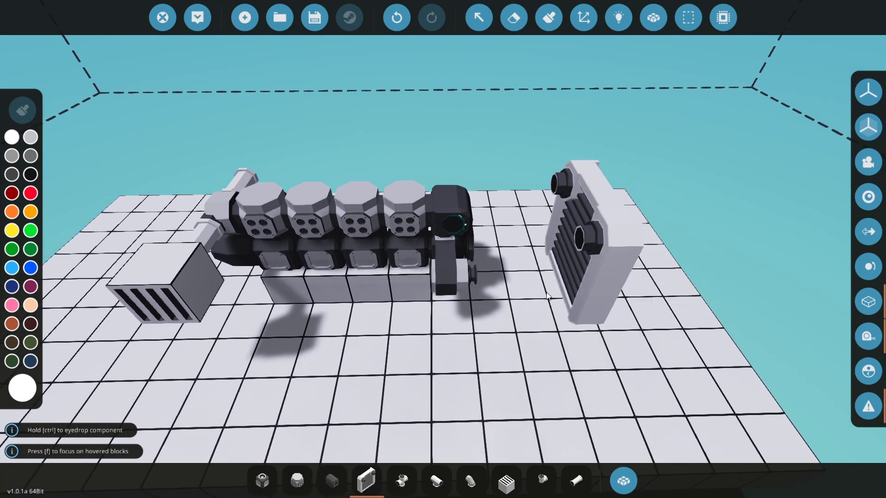
{"action": "left_click", "coordinate": [538, 295]}
{"action": "left_click_drag", "start_coordinate": [538, 309], "coordinate": [289, 319]}
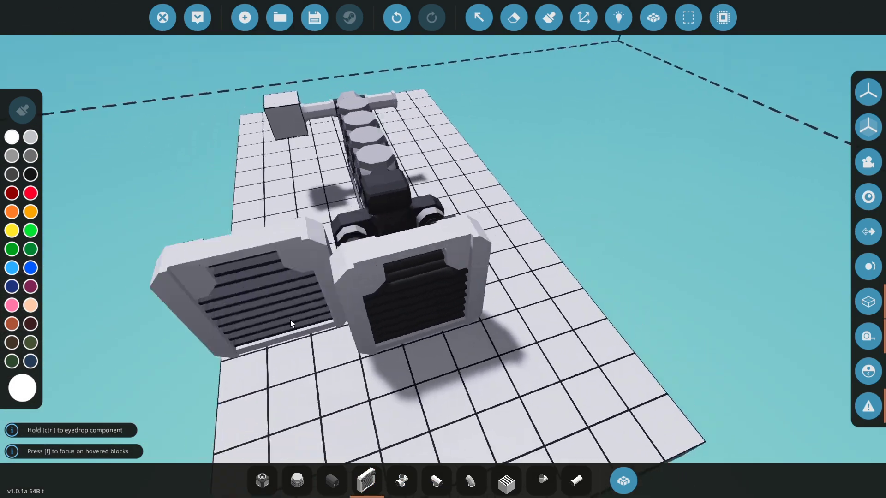
Connect one side of the coolant manifold to the radiator's port on that side with a pipe angle and a straight pipe.
{"action": "left_click_drag", "start_coordinate": [404, 300], "coordinate": [208, 290]}
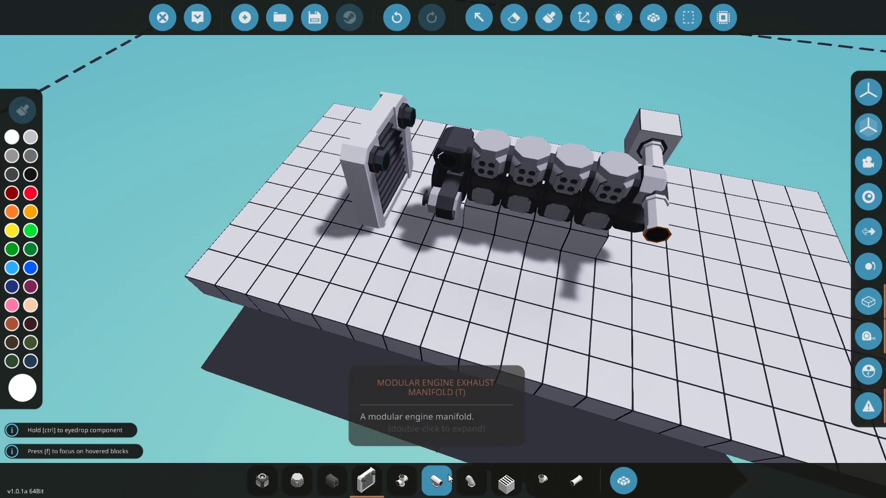
{"action": "left_click", "coordinate": [542, 480]}
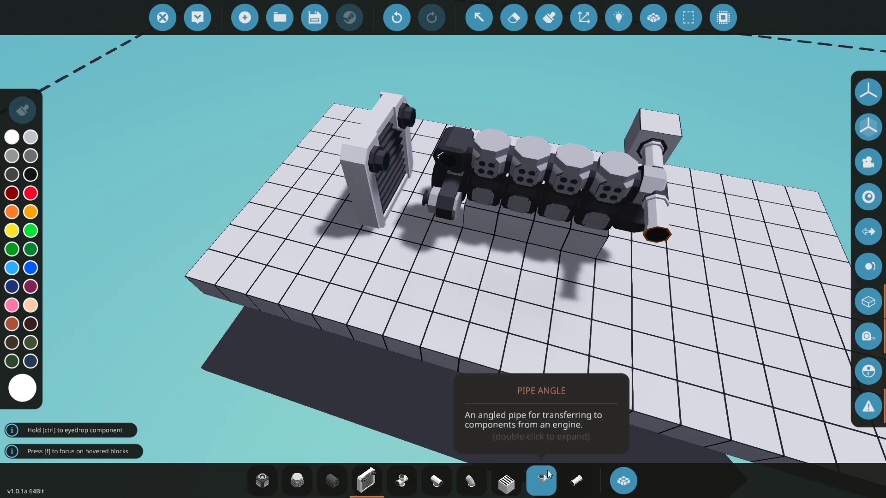
{"action": "left_click", "coordinate": [446, 168]}
{"action": "left_click", "coordinate": [576, 480]}
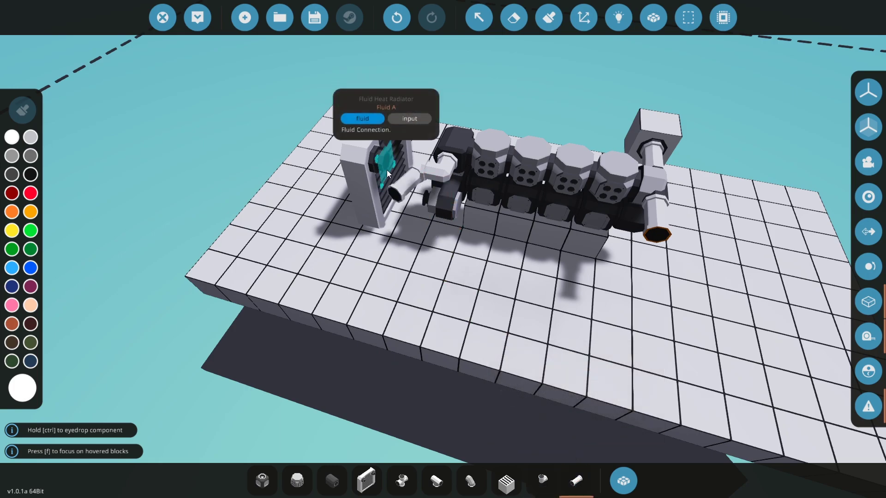
{"action": "key", "text": "l"}
{"action": "left_click", "coordinate": [386, 169]}
Connect the radiator's second port to the other side of the coolant manifold with a straight pipe and a rotated pipe angle.
{"action": "left_click_drag", "start_coordinate": [389, 172], "coordinate": [358, 296]}
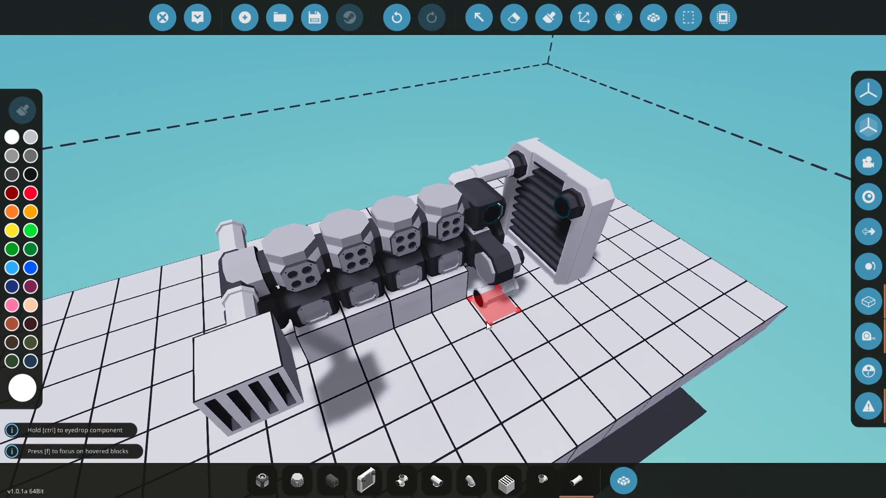
{"action": "left_click", "coordinate": [563, 215]}
{"action": "left_click", "coordinate": [542, 473]}
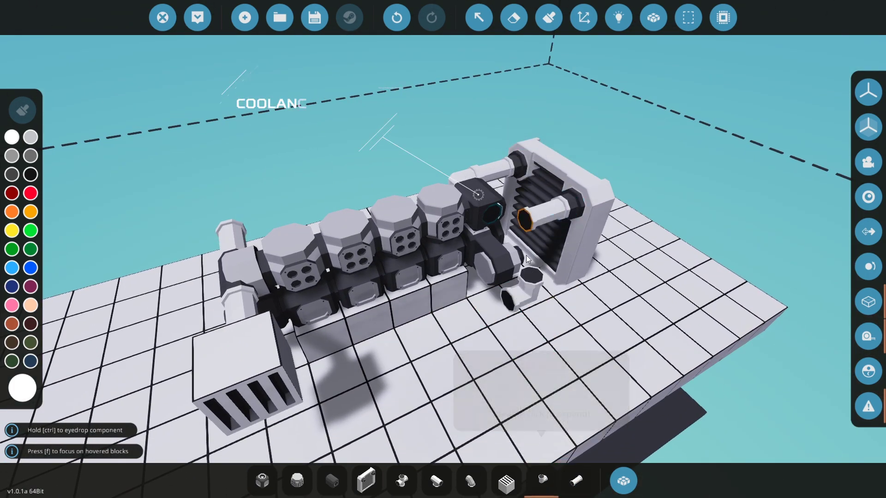
{"action": "mouse_move", "coordinate": [499, 205]}
{"action": "key", "text": "l"}
{"action": "key", "text": "l"}
{"action": "key", "text": "l"}
{"action": "key", "text": "l"}
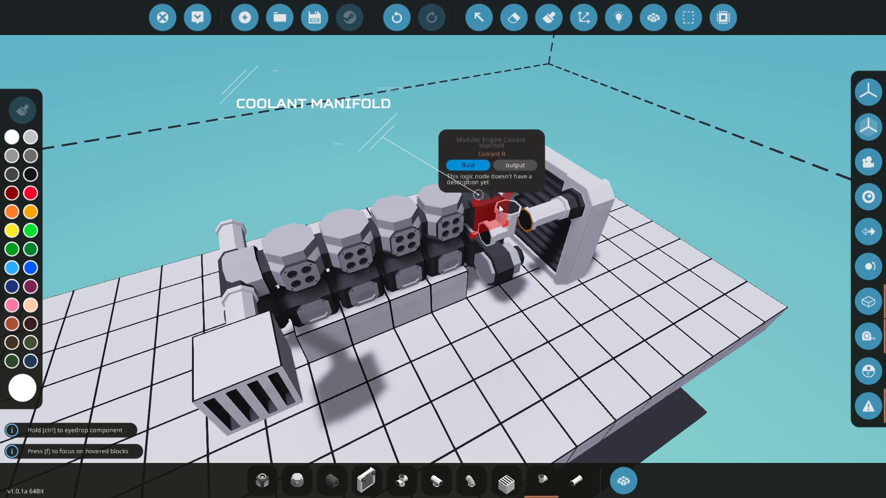
{"action": "key", "text": "k"}
{"action": "key", "text": "k"}
{"action": "key", "text": "k"}
{"action": "left_click", "coordinate": [499, 204]}
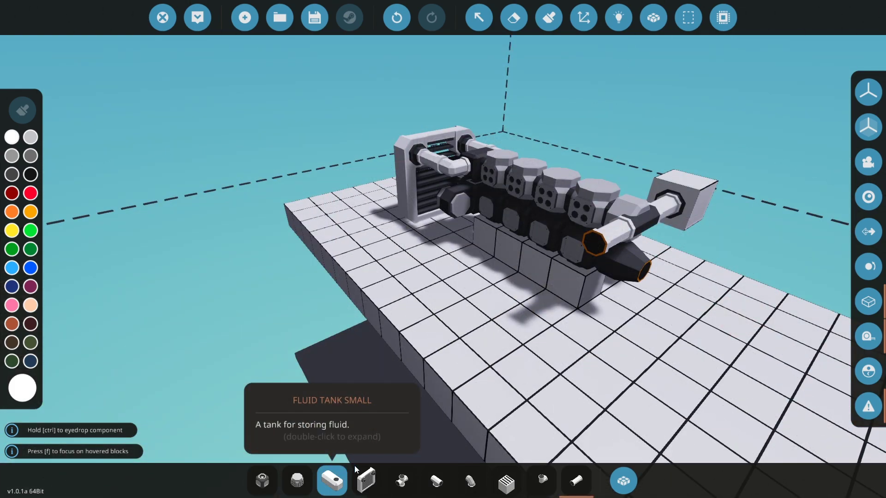
Place a small fluid tank beside the engine and link it to the grey-and-black manifold's open pipe with a straight pipe and pipe angle.
{"action": "left_click", "coordinate": [332, 479]}
{"action": "left_click", "coordinate": [538, 344]}
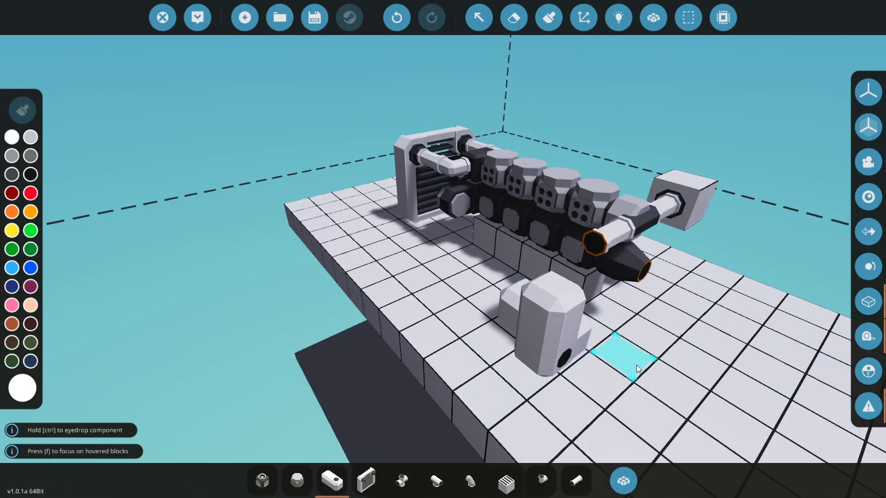
{"action": "left_click", "coordinate": [575, 479]}
{"action": "left_click", "coordinate": [562, 305]}
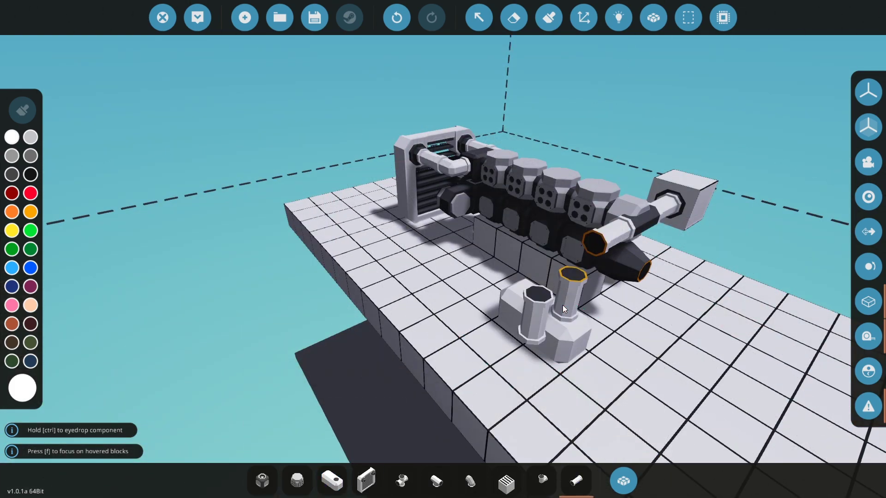
{"action": "left_click", "coordinate": [542, 480]}
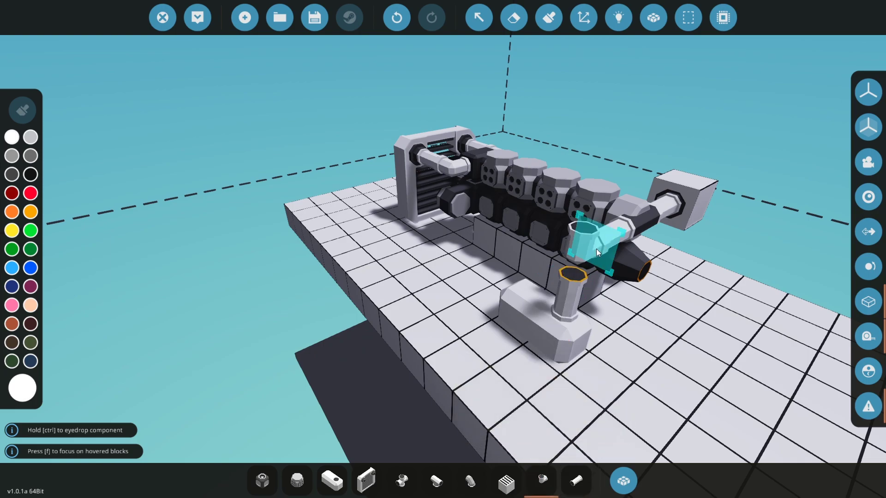
{"action": "key", "text": "r"}
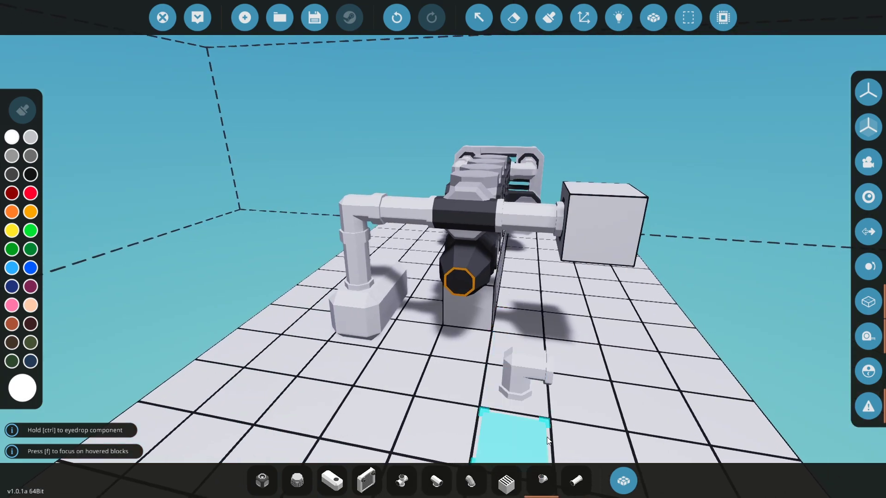
Fit corner exhaust manifolds on the two end cylinders and a T exhaust manifold on the second cylinder from the radiator.
{"action": "left_click", "coordinate": [577, 480]}
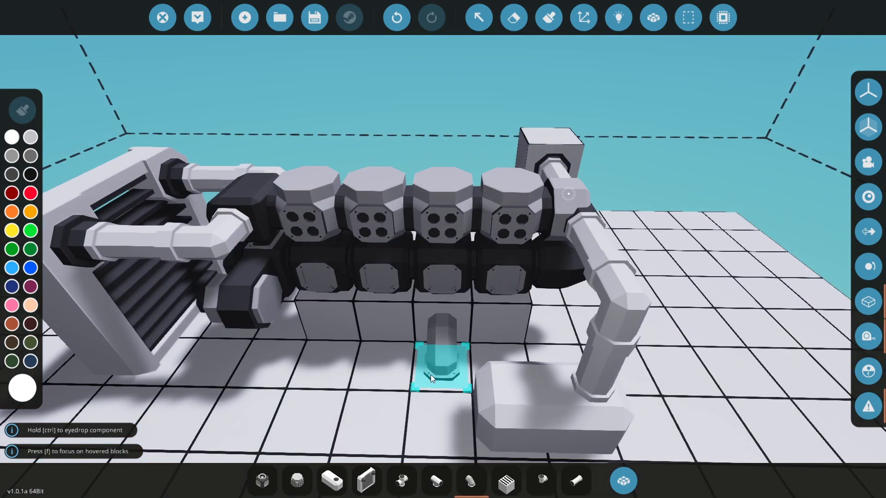
{"action": "left_click", "coordinate": [430, 375]}
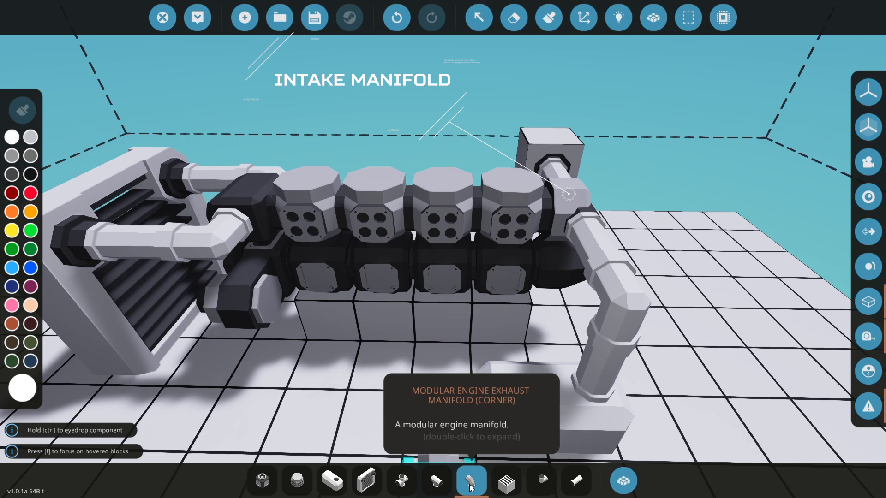
{"action": "left_click", "coordinate": [330, 238]}
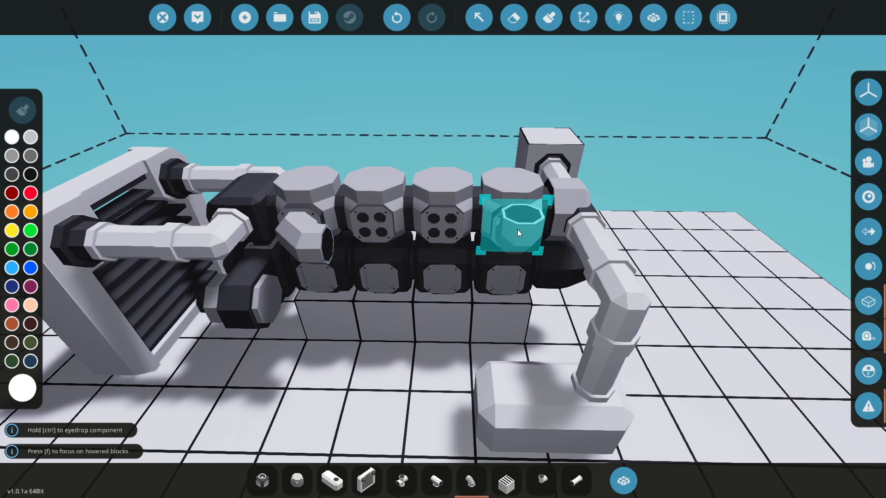
{"action": "left_click", "coordinate": [517, 229]}
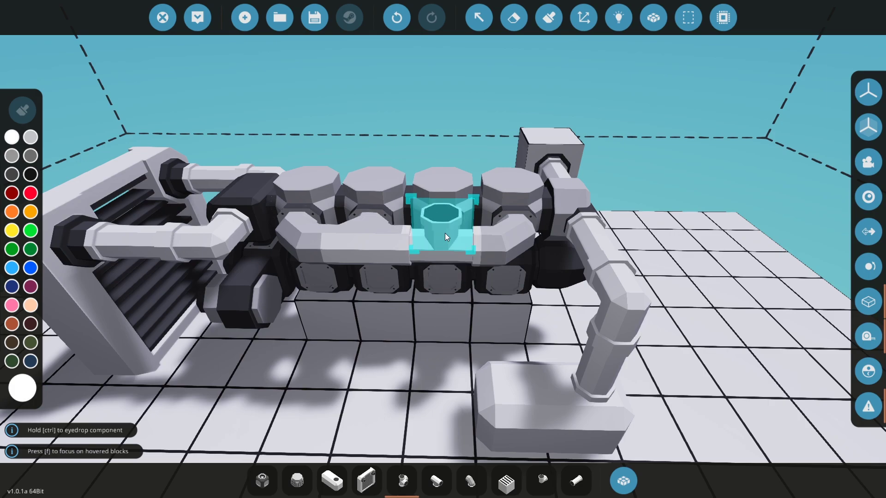
Fit the exhaust manifold with an upward outlet on the third cylinder from the radiator and attach a vertical exhaust pipe to it.
{"action": "left_click", "coordinate": [445, 234]}
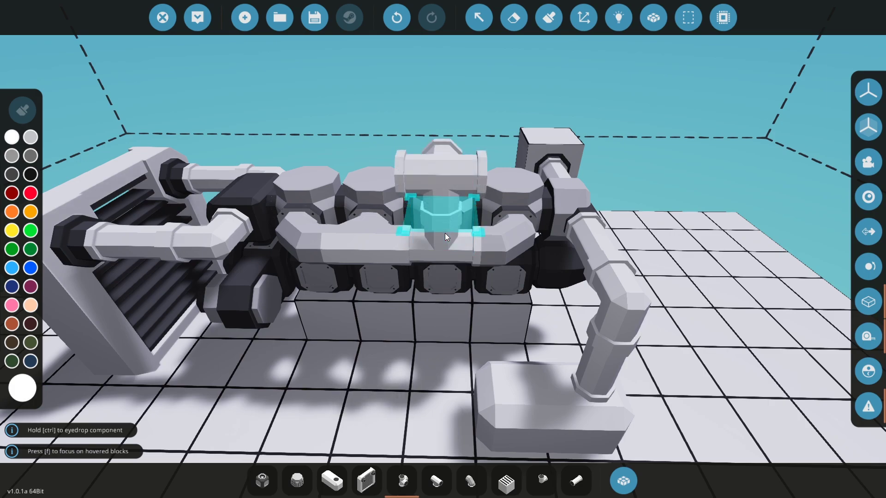
{"action": "key", "text": "ctrl+z"}
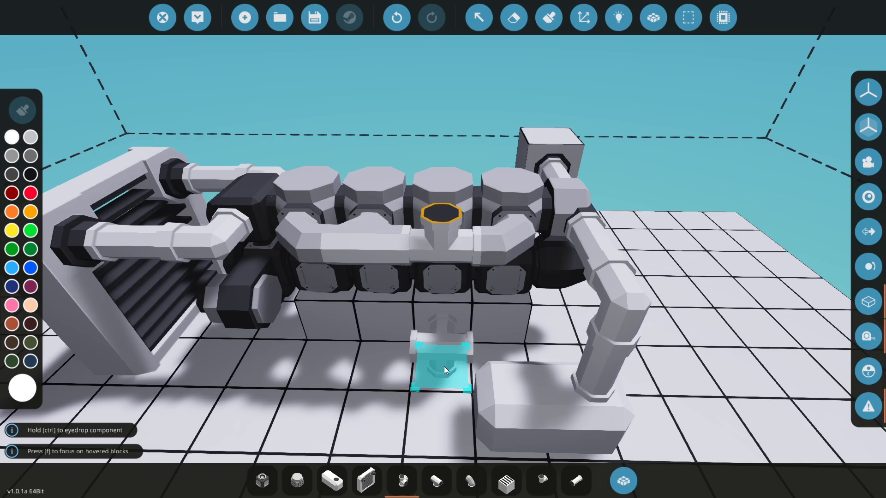
{"action": "left_click", "coordinate": [367, 481]}
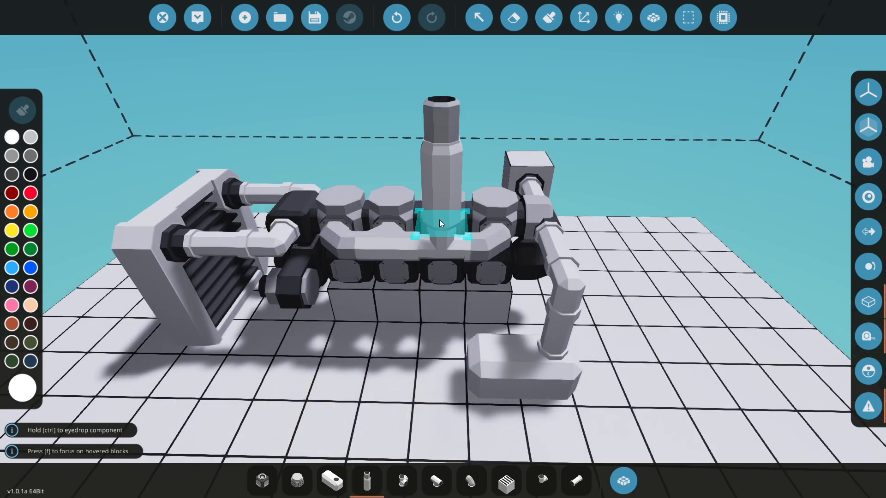
{"action": "left_click", "coordinate": [439, 219]}
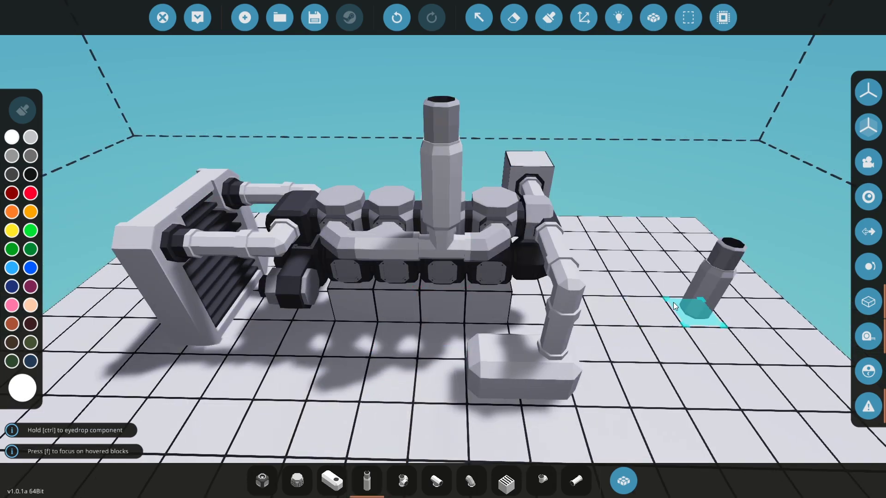
Place a small electric battery on the base near the fluid tank and attach a propeller to the tapered crankshaft output.
{"action": "left_click_drag", "start_coordinate": [674, 303], "coordinate": [404, 314]}
{"action": "left_click_drag", "start_coordinate": [574, 314], "coordinate": [502, 379]}
{"action": "scroll", "coordinate": [500, 380], "scroll_direction": "down", "scroll_amount": 2}
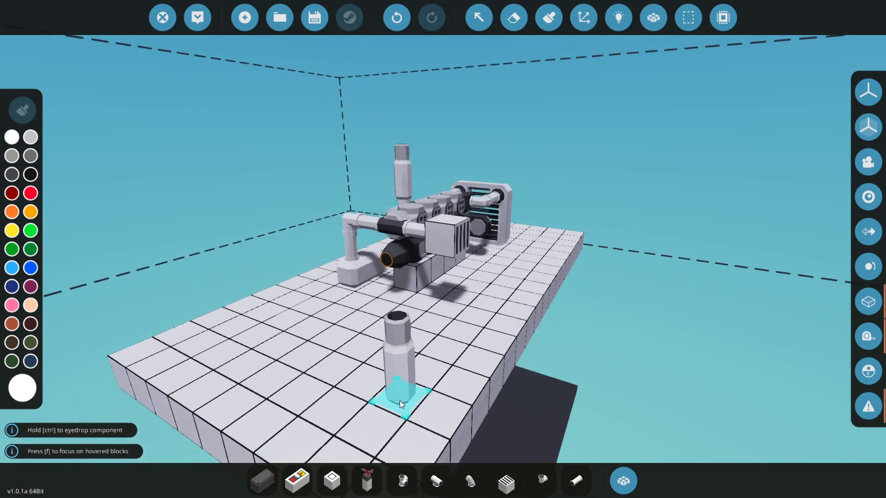
{"action": "left_click", "coordinate": [261, 481]}
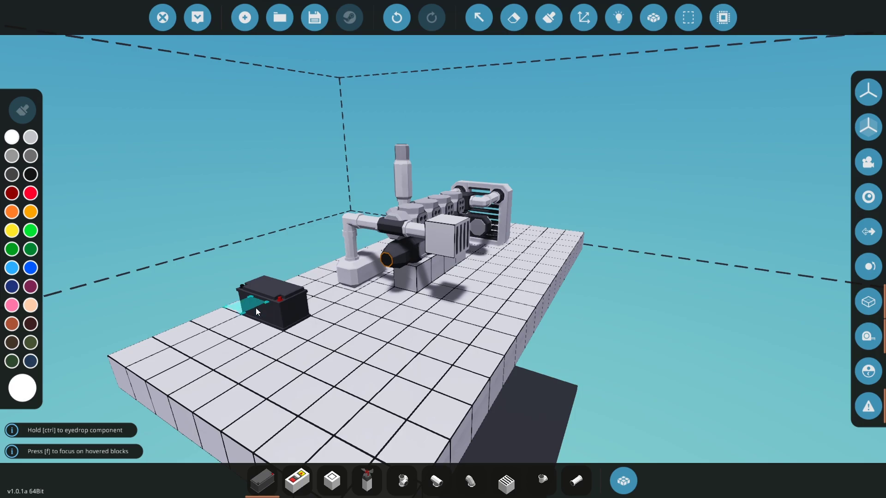
{"action": "left_click", "coordinate": [257, 312]}
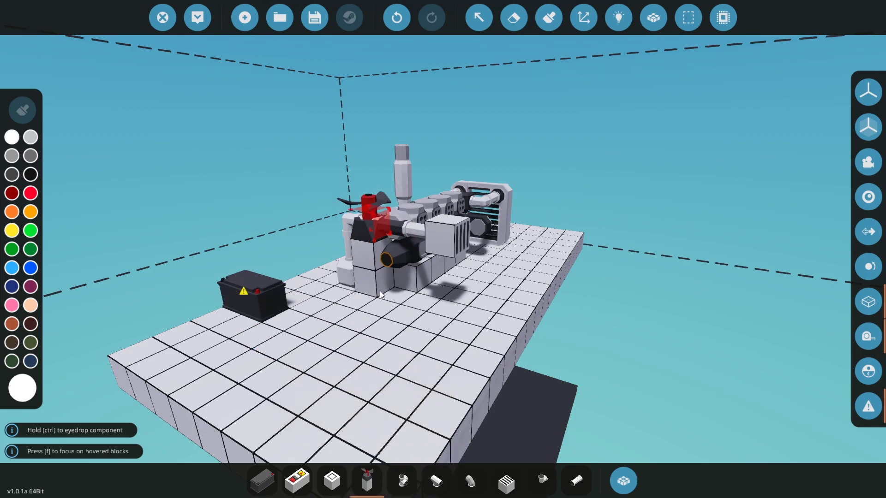
{"action": "left_click", "coordinate": [384, 264]}
{"action": "left_click_drag", "start_coordinate": [502, 335], "coordinate": [511, 314]}
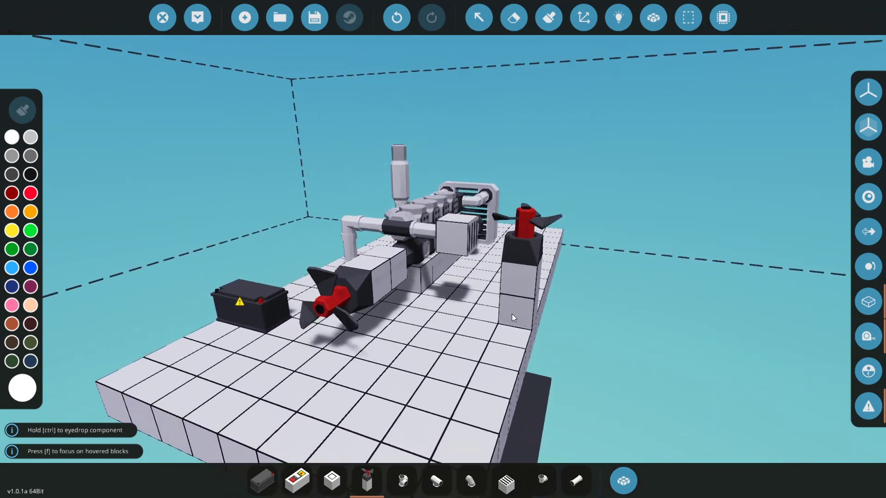
Place two throttle levers near the base's edge behind the propeller, with a push button between them.
{"action": "key", "text": "2"}
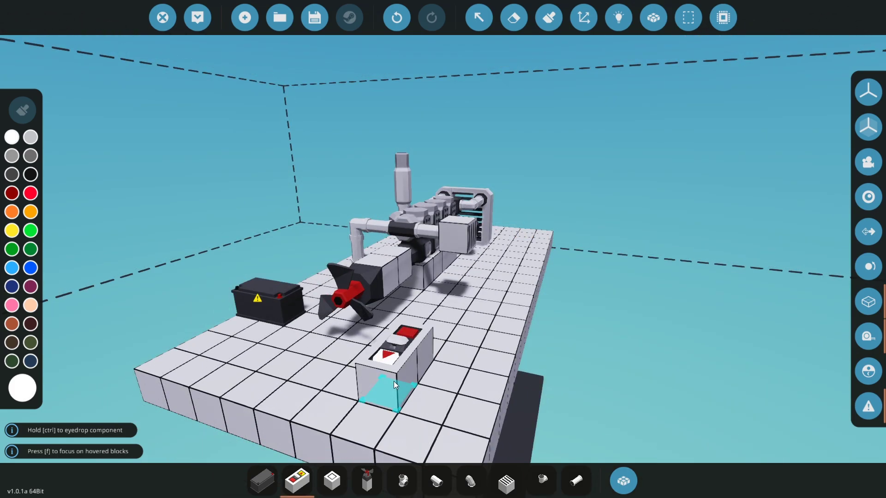
{"action": "left_click", "coordinate": [394, 381]}
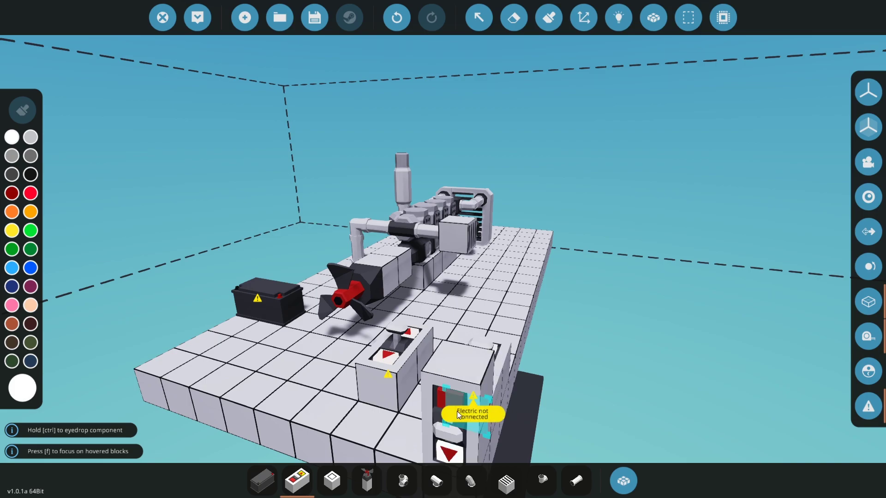
{"action": "left_click", "coordinate": [456, 411]}
{"action": "key", "text": "3"}
{"action": "left_click", "coordinate": [417, 405]}
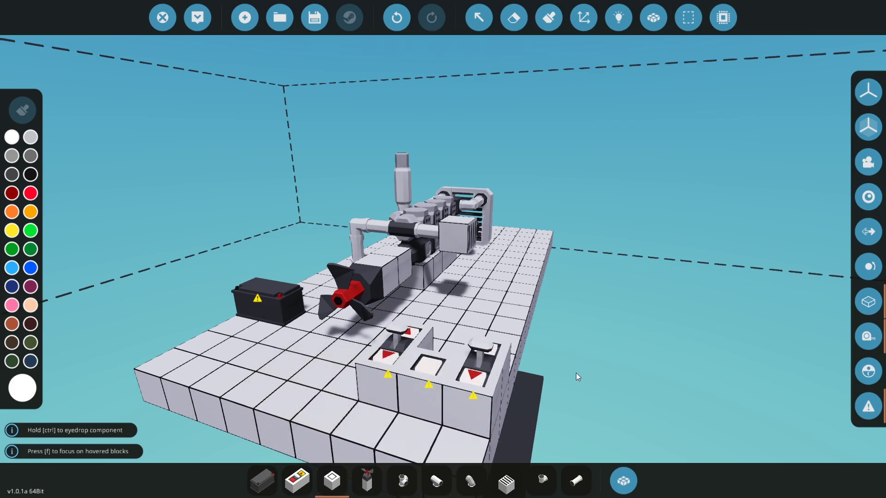
Switch to logic editing and wire the battery's electric node to both belt accessories at the engine's front.
{"action": "scroll", "coordinate": [578, 381], "scroll_direction": "down", "scroll_amount": 1}
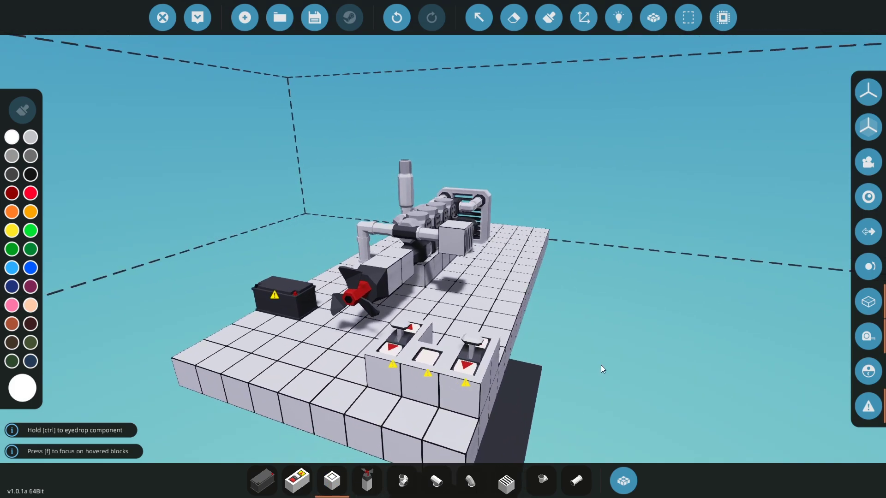
{"action": "key", "text": "Tab"}
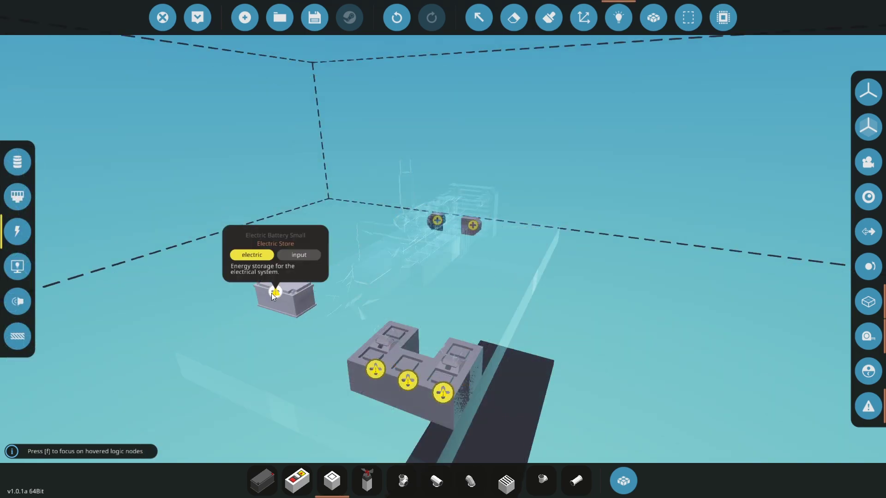
{"action": "left_click_drag", "start_coordinate": [276, 291], "coordinate": [438, 221]}
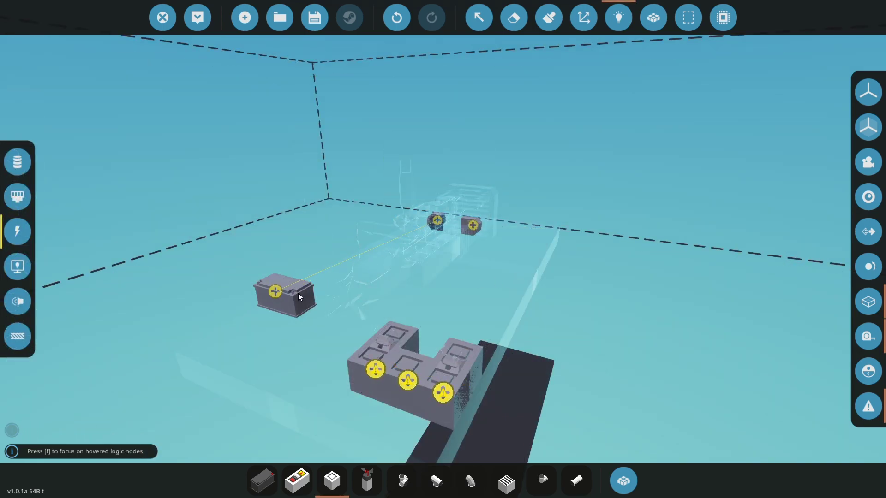
{"action": "left_click_drag", "start_coordinate": [276, 290], "coordinate": [472, 225]}
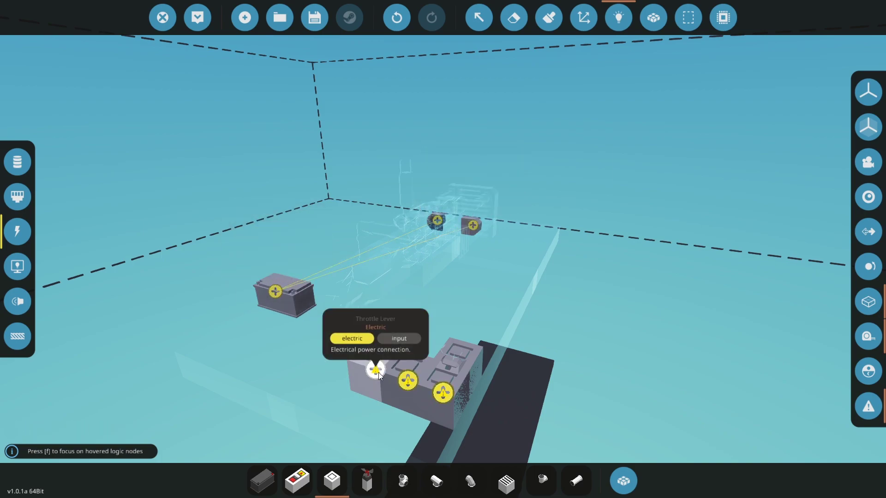
Wire the electric nodes of both throttle levers and the push button between them to the battery.
{"action": "left_click_drag", "start_coordinate": [372, 366], "coordinate": [275, 293]}
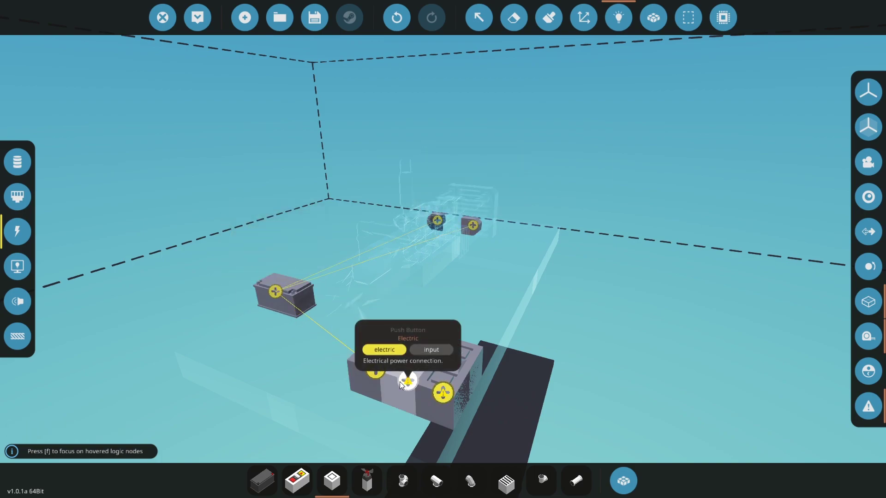
{"action": "left_click_drag", "start_coordinate": [408, 380], "coordinate": [275, 292]}
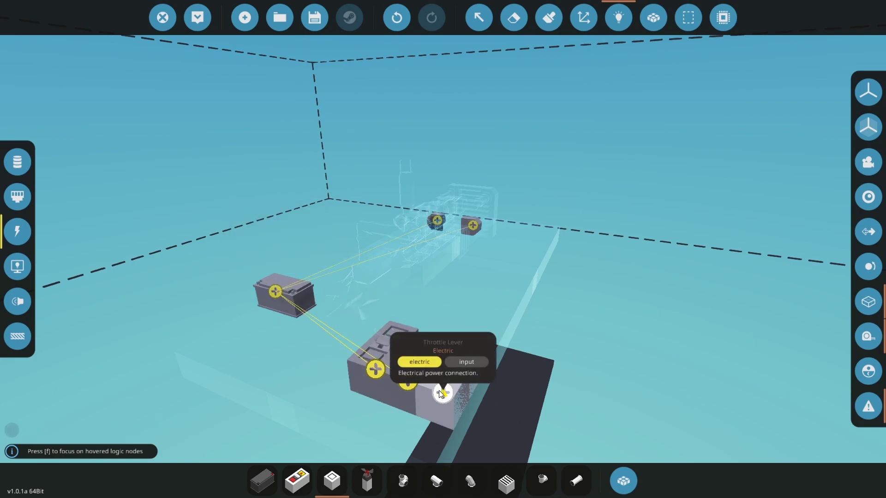
{"action": "left_click_drag", "start_coordinate": [443, 392], "coordinate": [274, 290]}
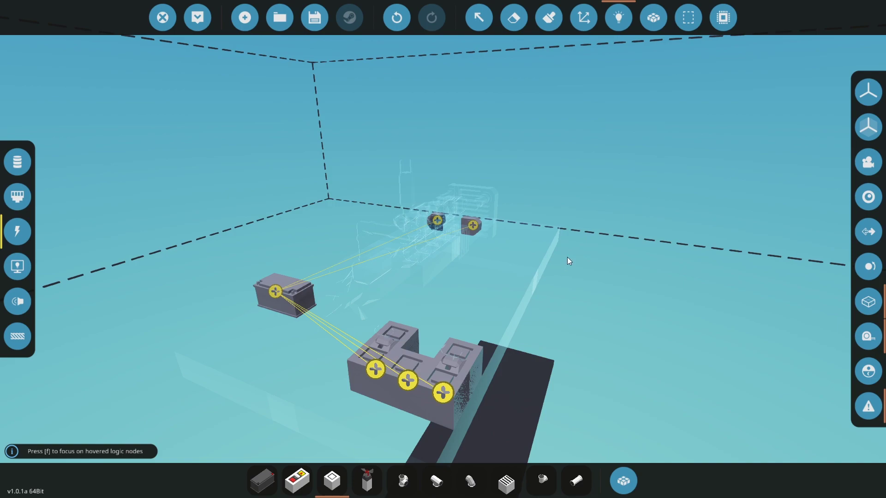
{"action": "left_click_drag", "start_coordinate": [580, 256], "coordinate": [561, 256]}
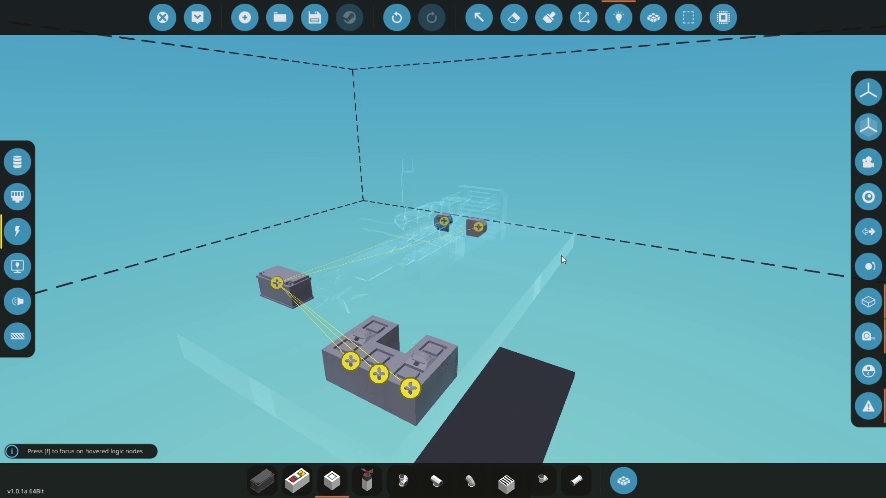
Name the throttle lever on the battery's side Throttle and the one nearer the base's edge Clutch.
{"action": "left_click", "coordinate": [15, 159]}
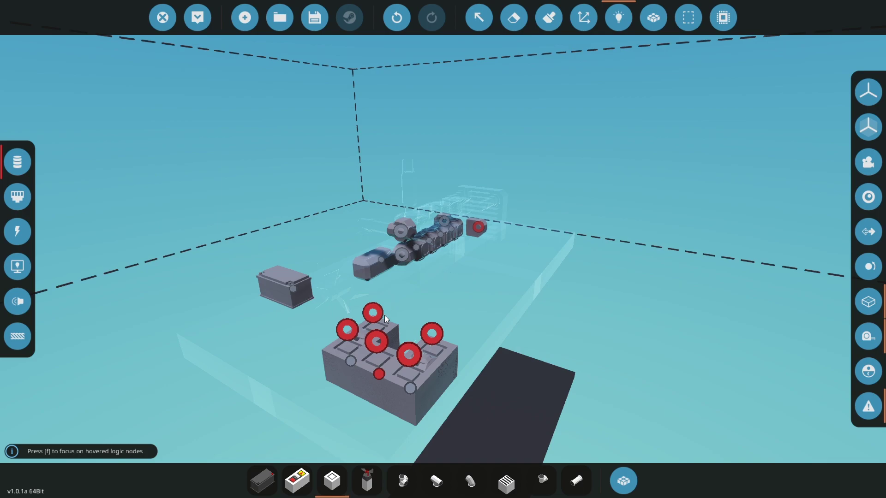
{"action": "mouse_move", "coordinate": [373, 317]}
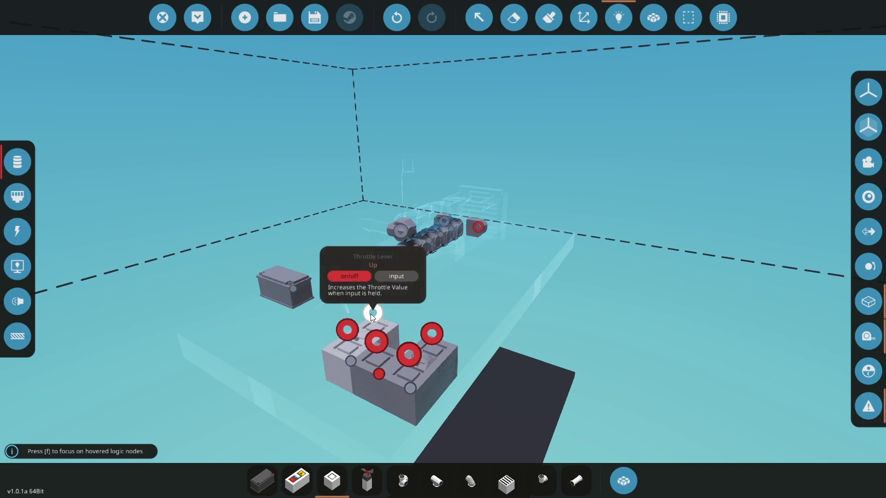
{"action": "left_click", "coordinate": [479, 17]}
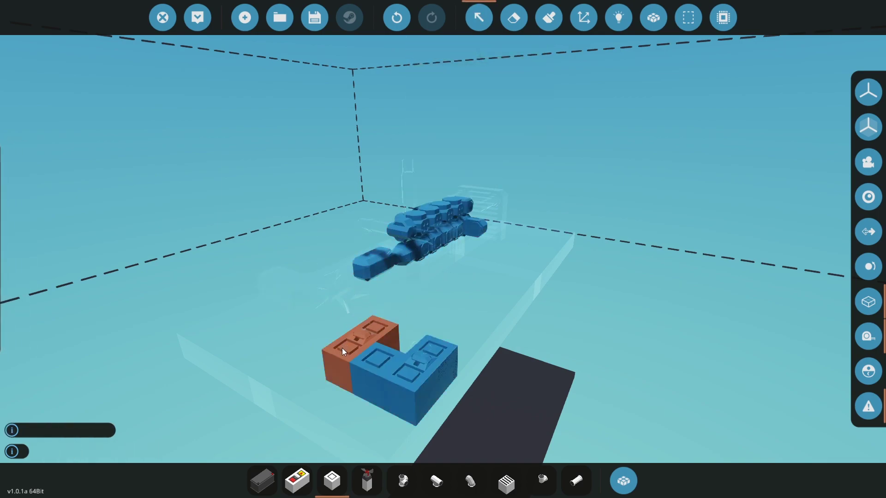
{"action": "left_click", "coordinate": [340, 353]}
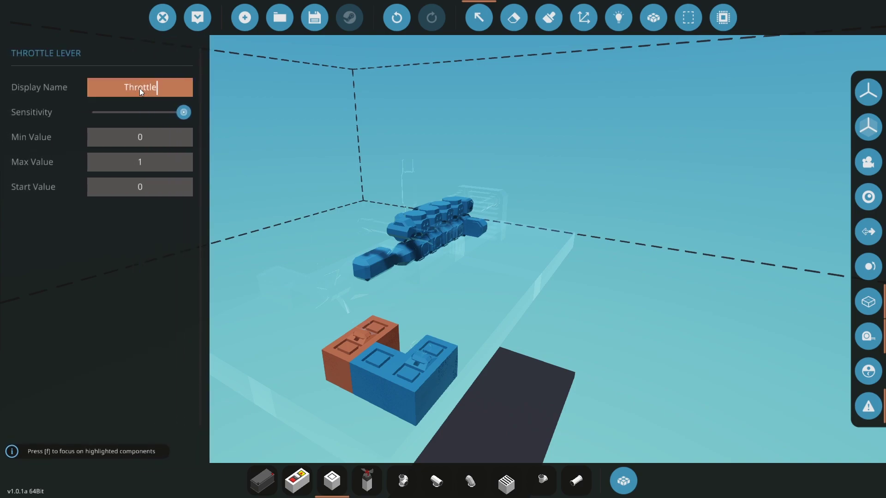
{"action": "left_click", "coordinate": [424, 394]}
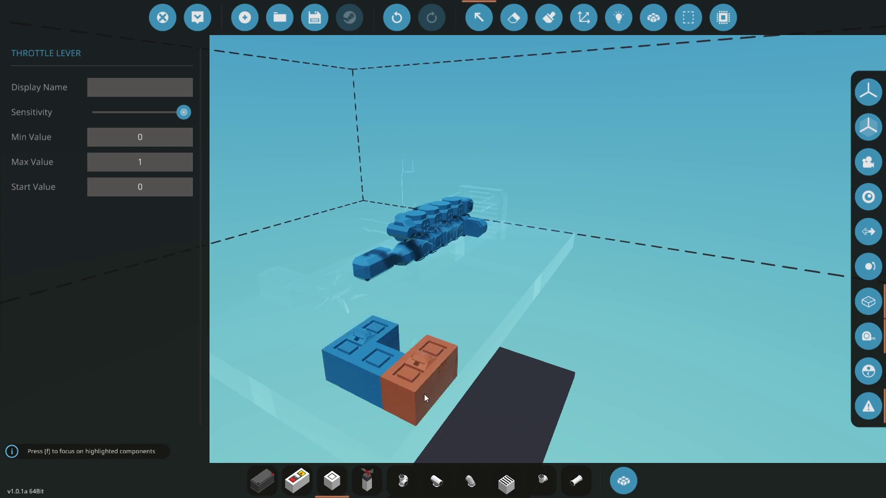
{"action": "left_click", "coordinate": [150, 92]}
{"action": "type", "text": "Clutch"}
{"action": "left_click", "coordinate": [346, 202]}
Name the push button between the two levers Starter.
{"action": "left_click", "coordinate": [371, 384]}
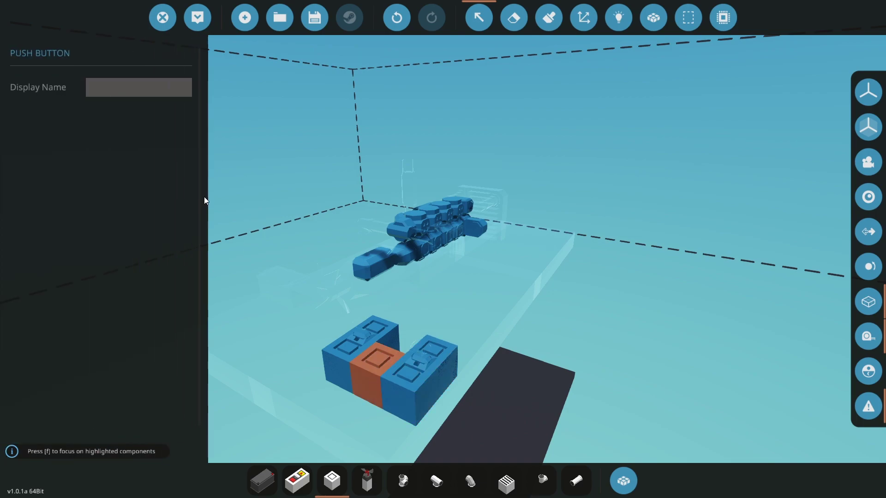
{"action": "left_click", "coordinate": [151, 88]}
{"action": "type", "text": "Star"}
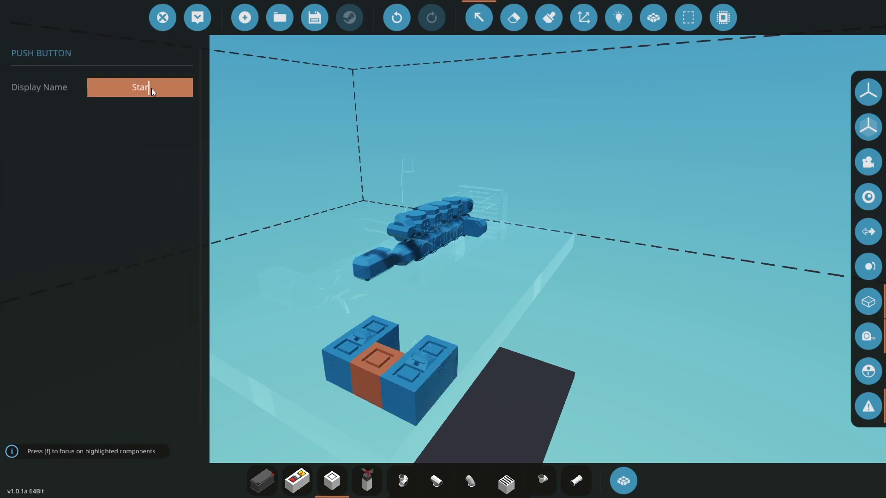
{"action": "type", "text": "ter"}
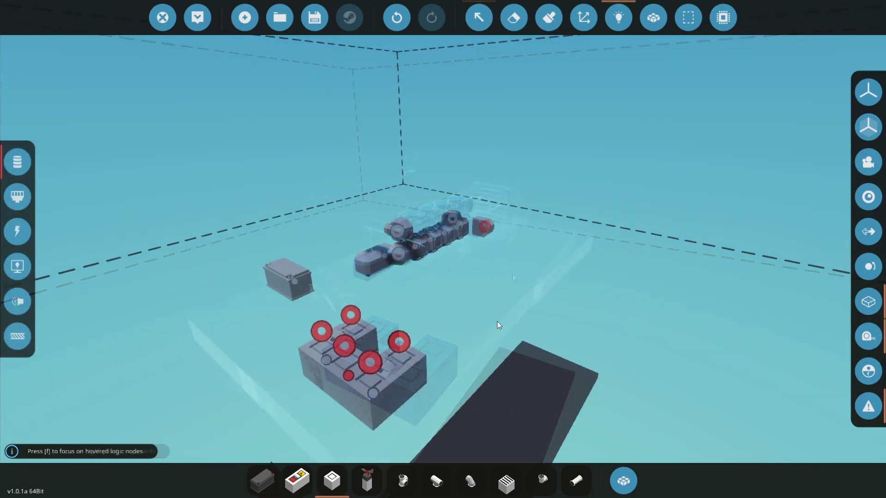
Connect the Throttle lever's output to the intake manifold's throttle and the Clutch lever's output to the engine clutch's pressure input.
{"action": "mouse_move", "coordinate": [400, 233]}
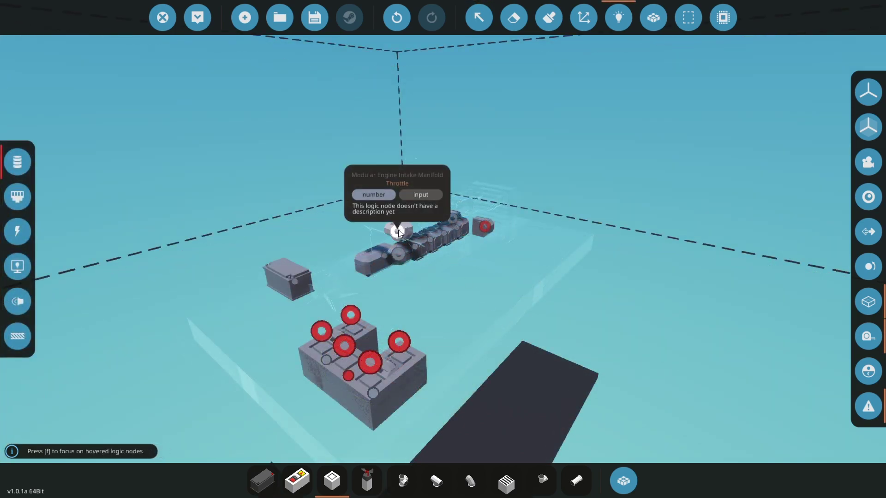
{"action": "left_click", "coordinate": [400, 233]}
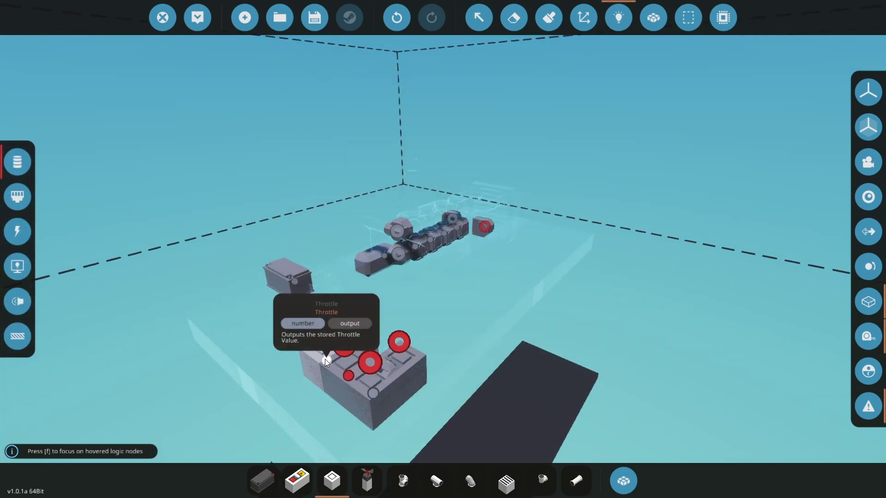
{"action": "left_click_drag", "start_coordinate": [326, 360], "coordinate": [381, 244]}
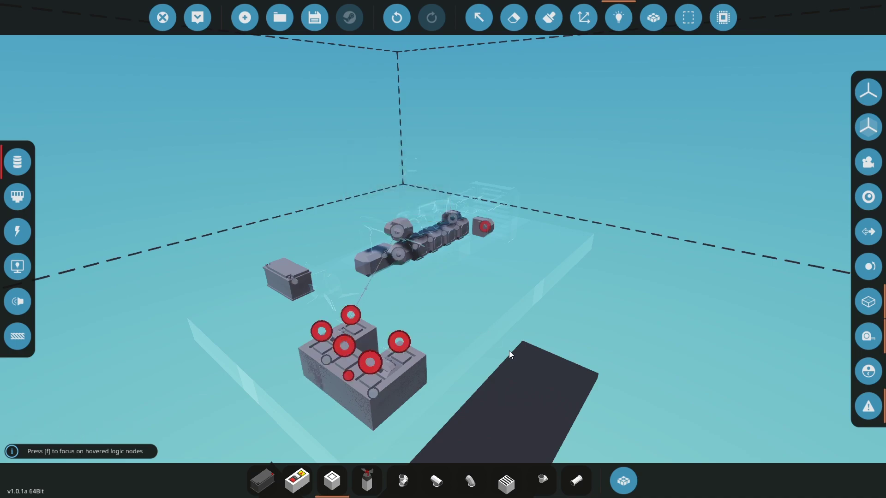
{"action": "mouse_move", "coordinate": [372, 395]}
{"action": "left_click_drag", "start_coordinate": [373, 397], "coordinate": [399, 259]}
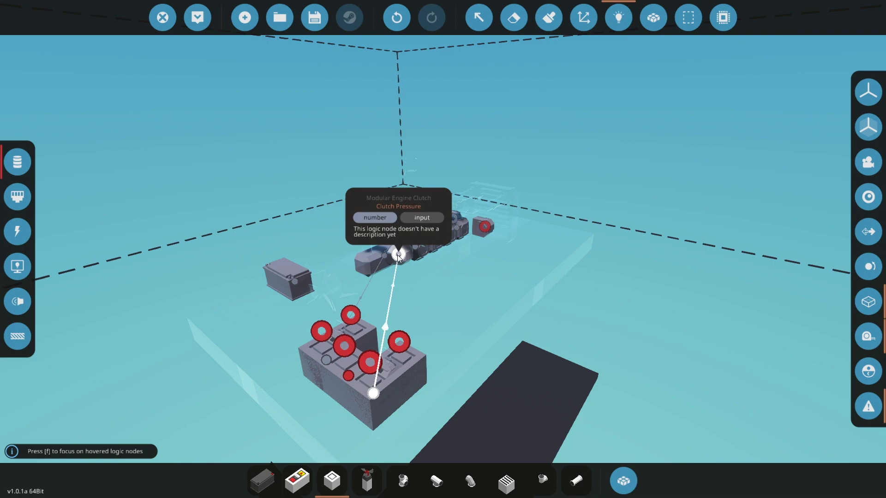
Connect the engine starter's on/off input to the output of the Starter button.
{"action": "mouse_move", "coordinate": [327, 364]}
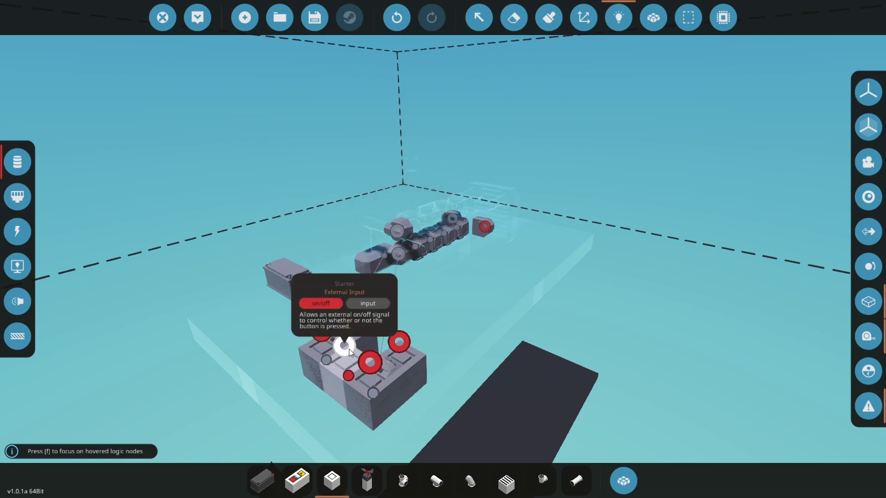
{"action": "mouse_move", "coordinate": [483, 228]}
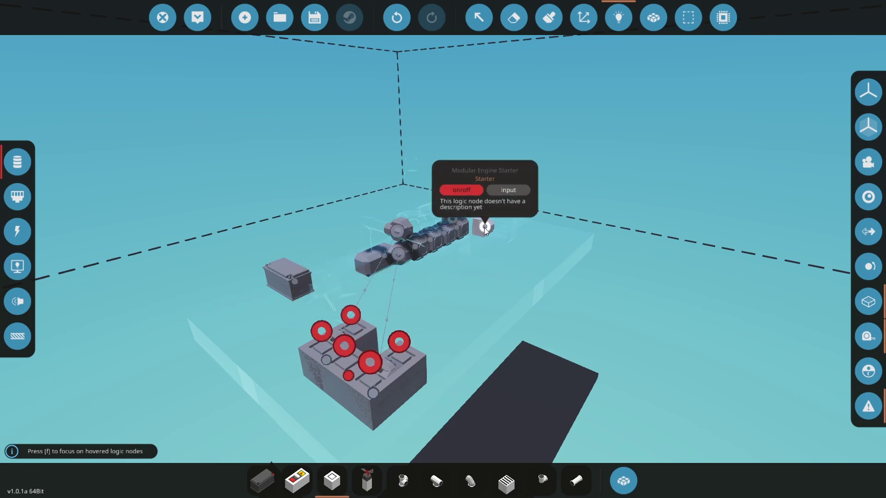
{"action": "left_click_drag", "start_coordinate": [484, 227], "coordinate": [352, 367]}
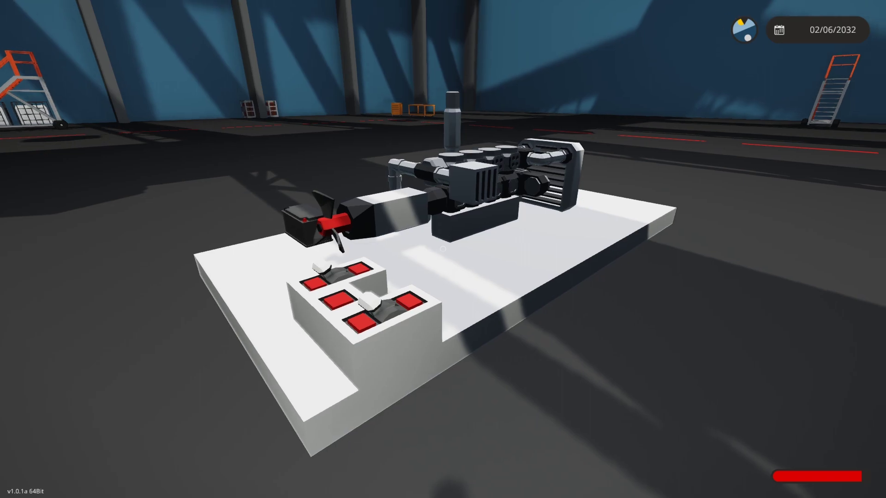
Start the engine in the spawned build with the Throttle lever raised and the Starter button held, and check the crankshaft's speed.
{"action": "key", "text": "e"}
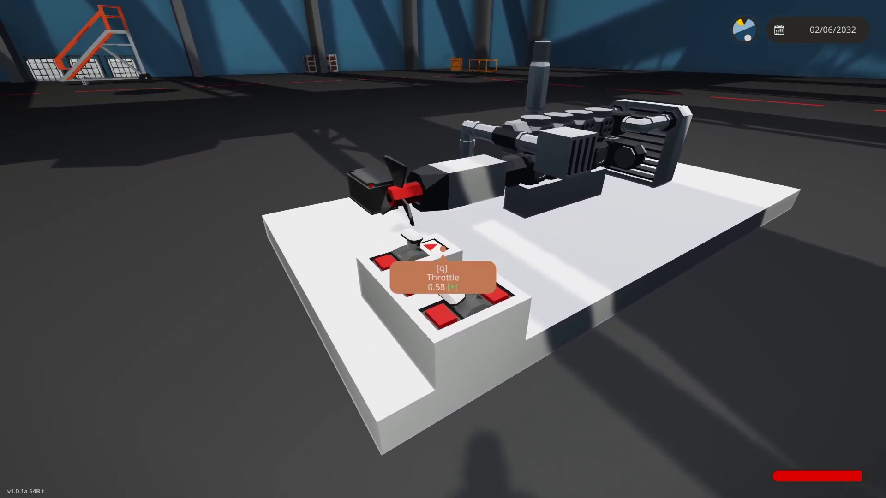
{"action": "key", "text": "a"}
{"action": "key", "text": "q"}
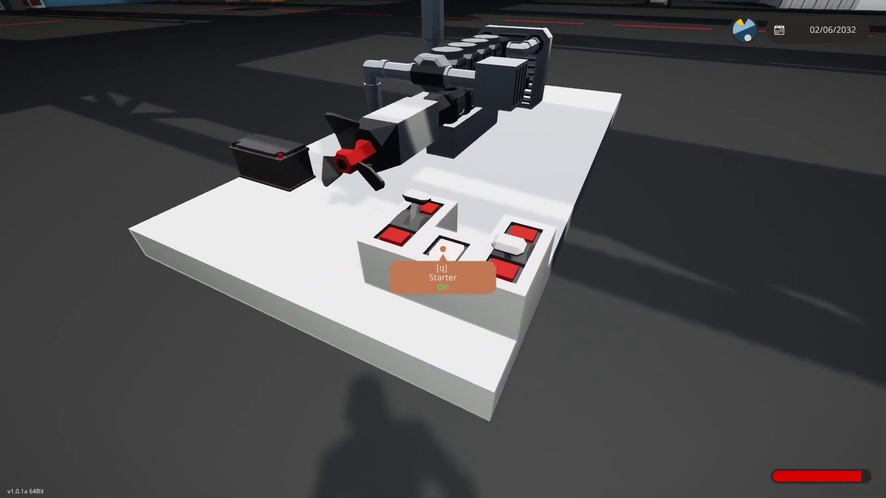
{"action": "key", "text": "d"}
{"action": "key", "text": "w"}
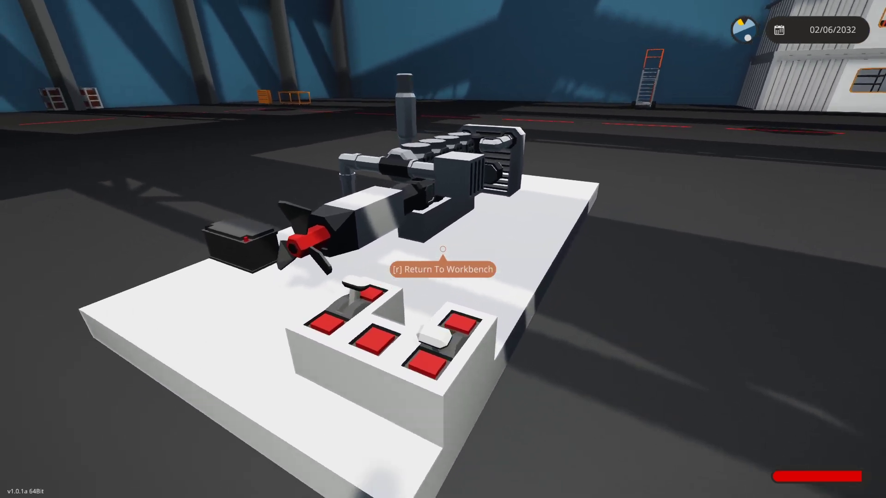
{"action": "key", "text": "d"}
{"action": "mouse_move", "coordinate": [443, 249]}
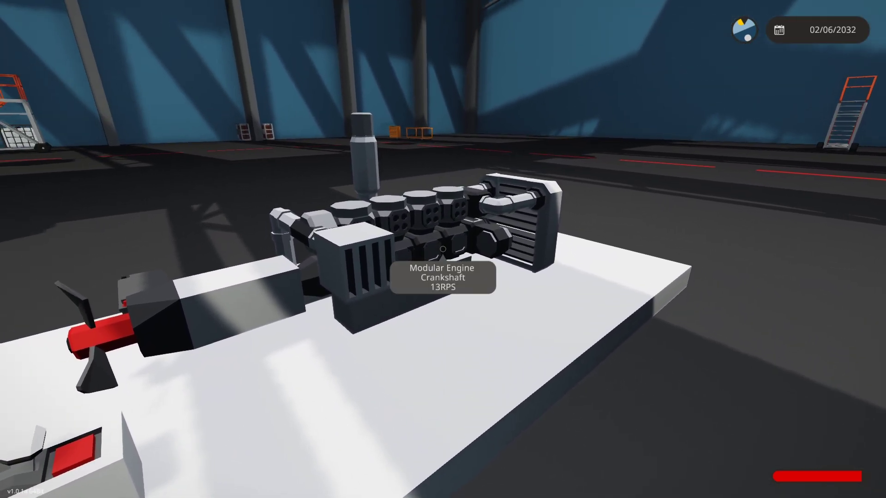
Raise the Clutch lever to 1.00 to drive the propeller and step back to view the engine.
{"action": "key", "text": "s"}
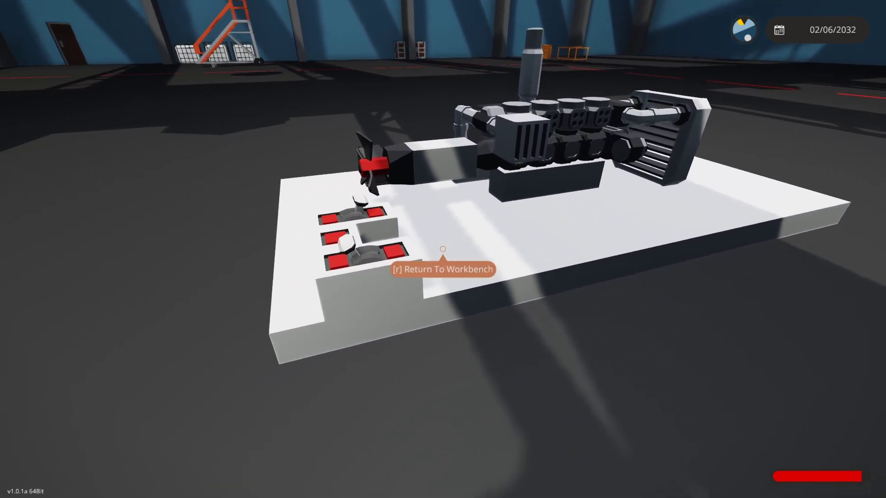
{"action": "key", "text": "e"}
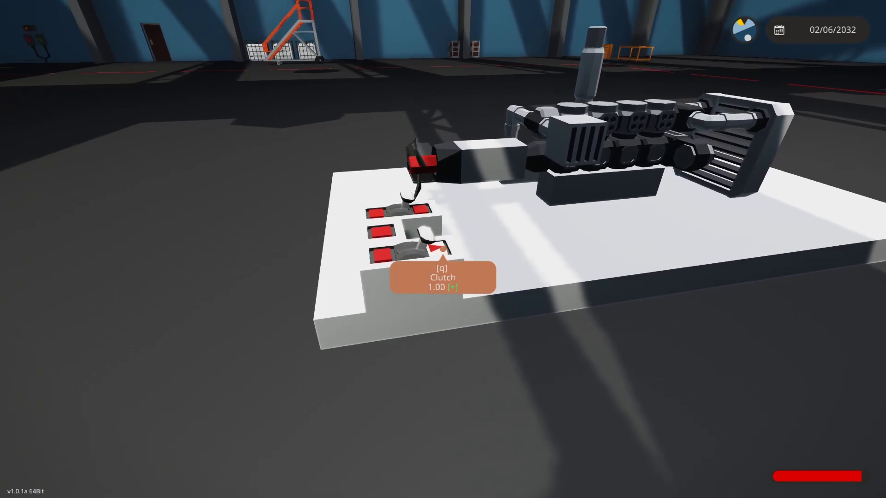
{"action": "key", "text": "s"}
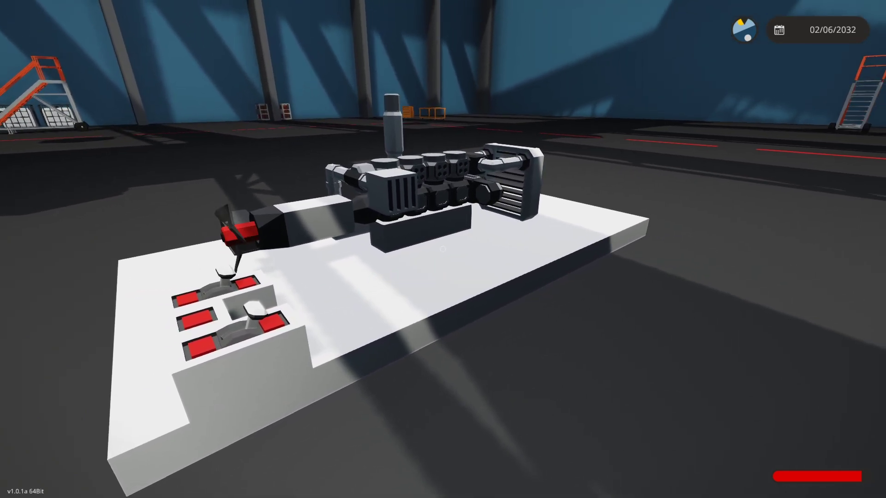